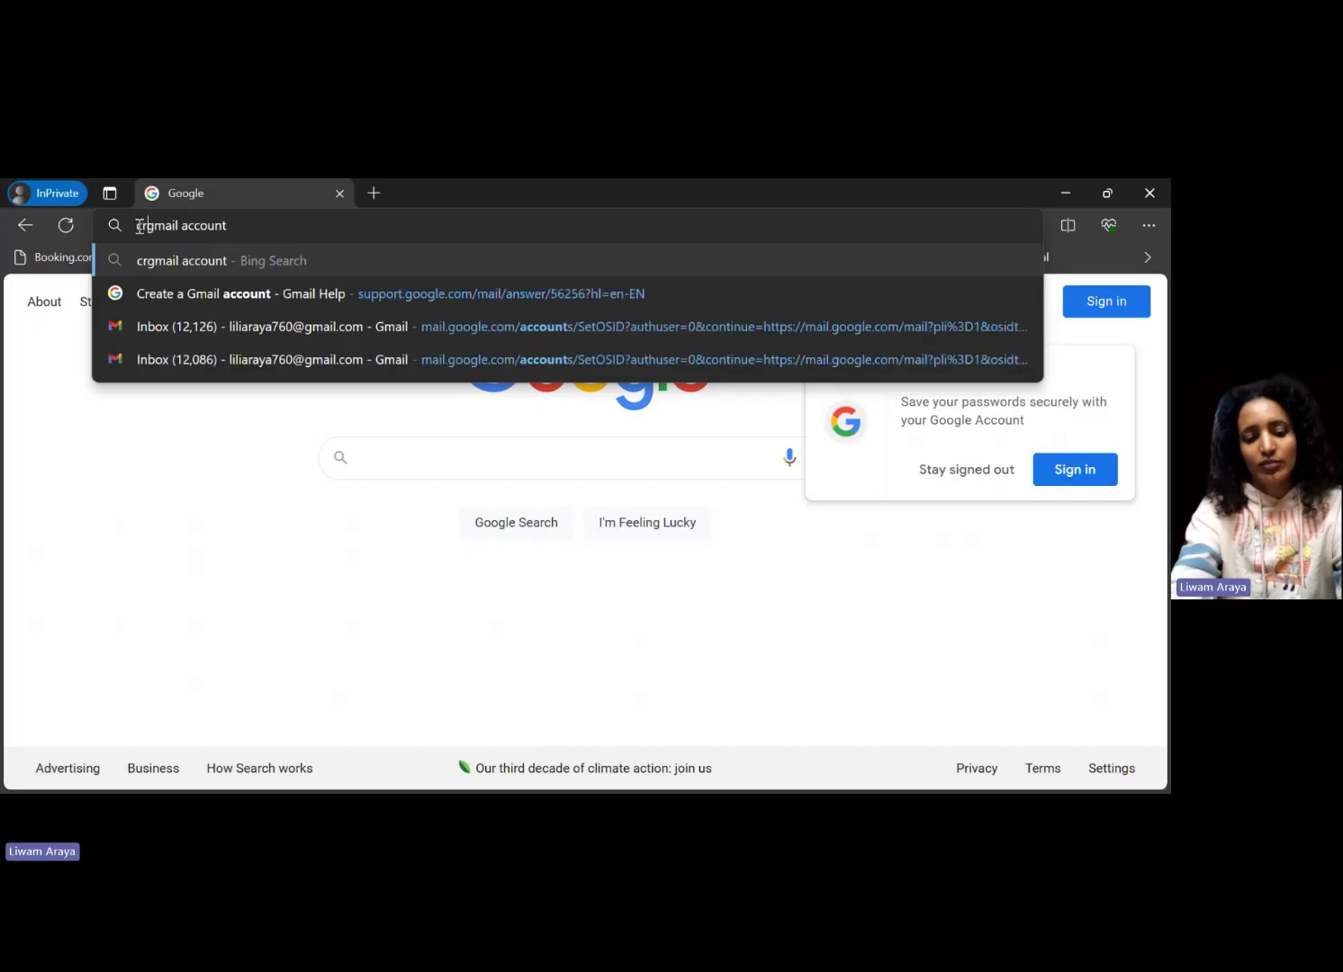
Search Bing for creating a Gmail account and open Google's 'Create a Gmail account' help article.
key(Return)
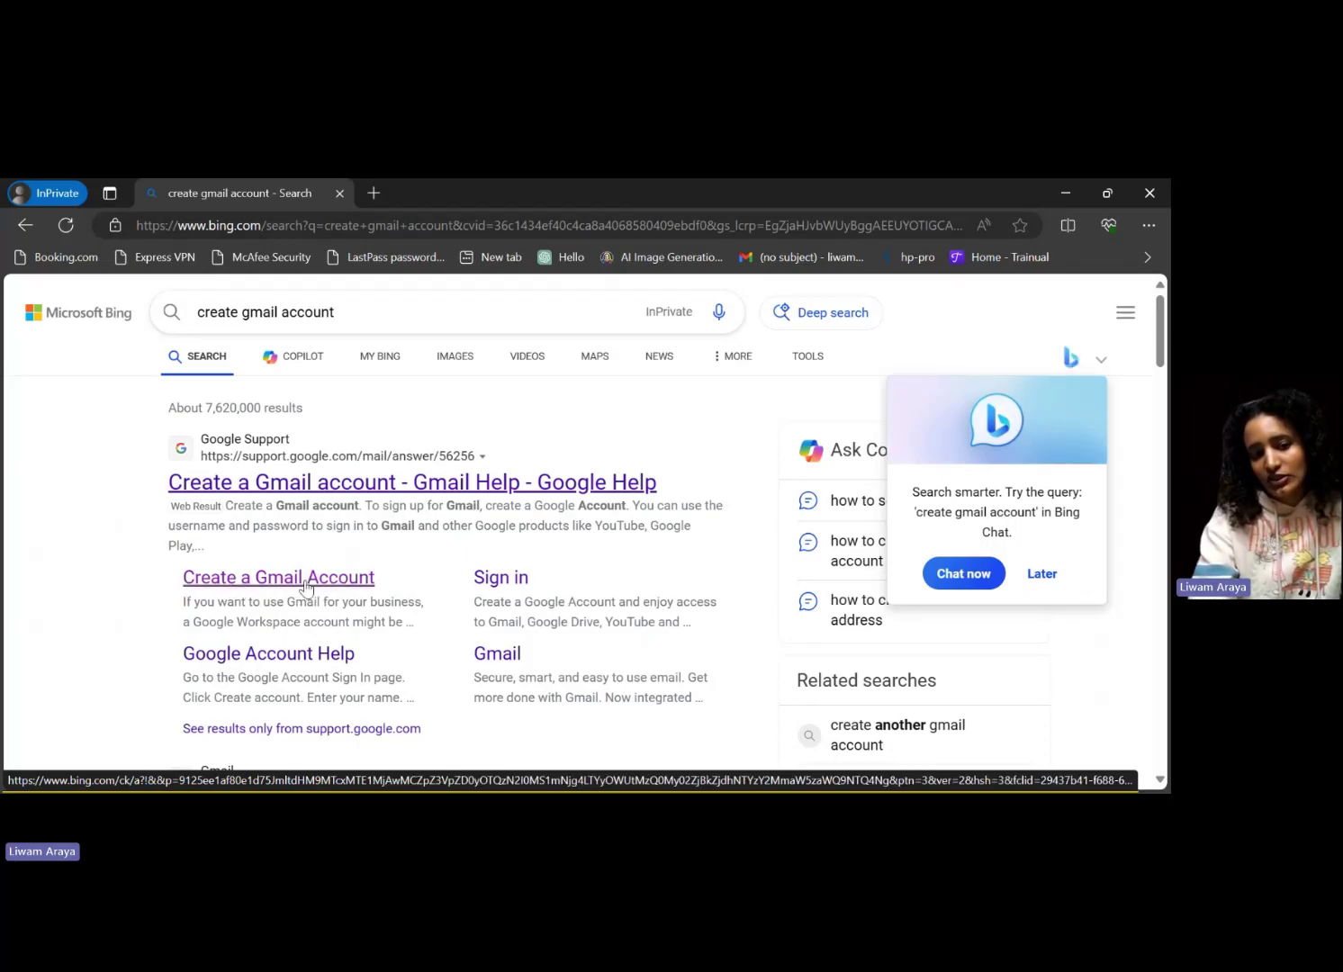
click(275, 583)
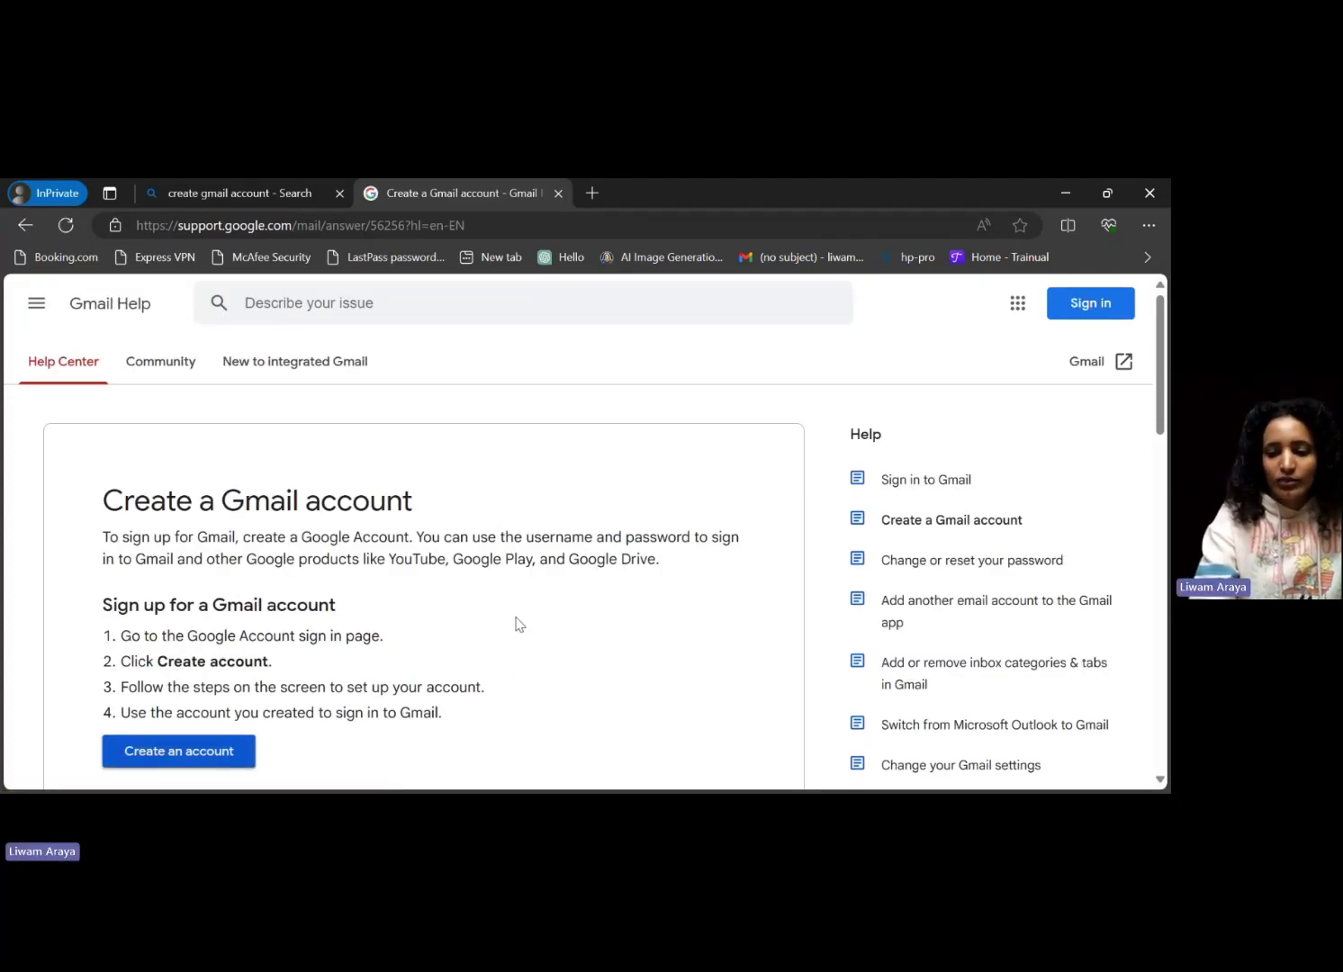
scroll(517, 624, down, 2)
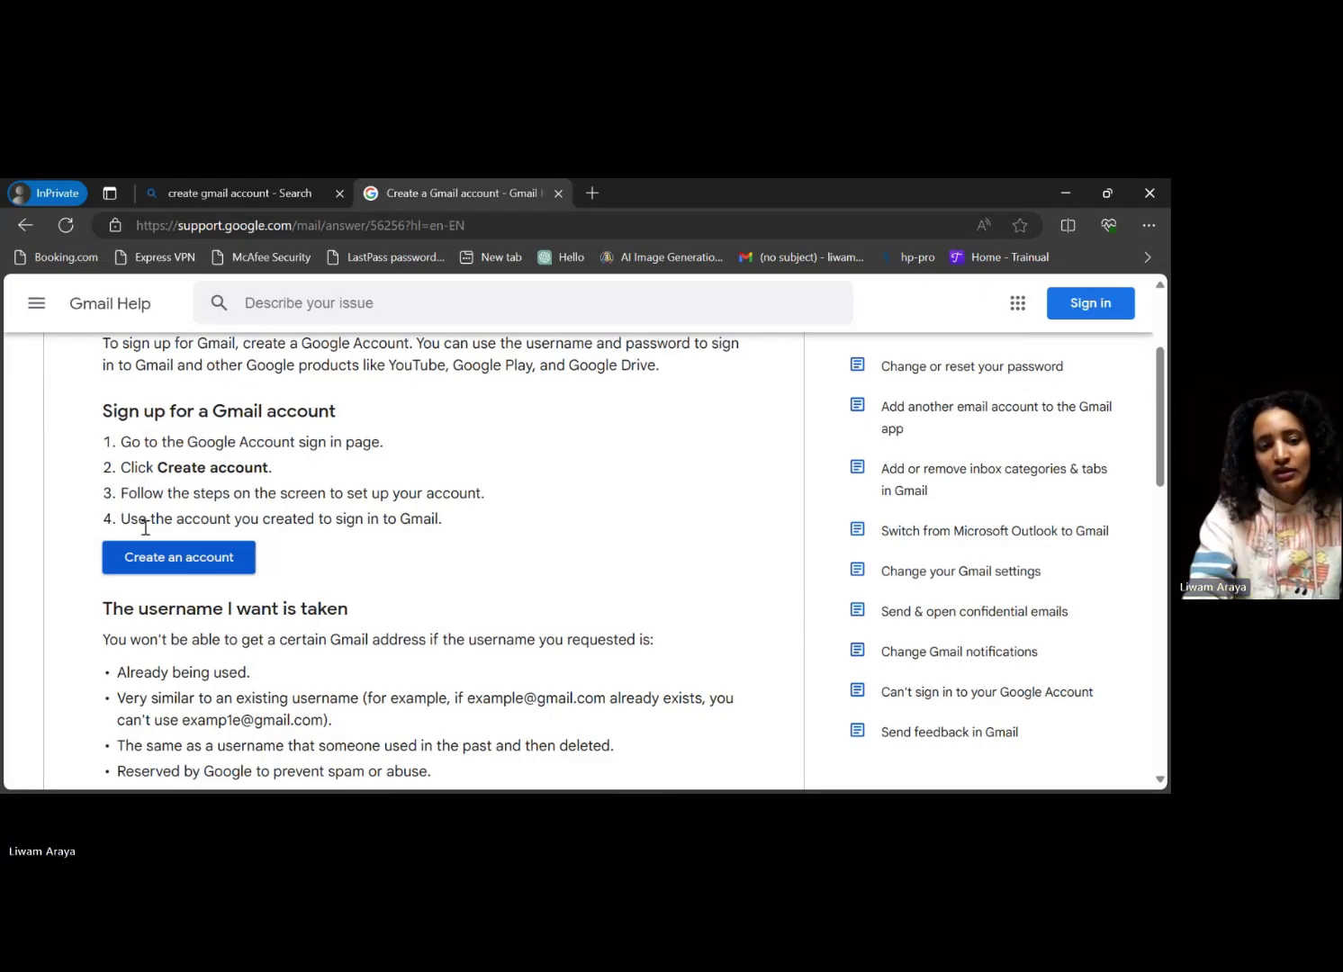
Follow the help article's Create an account link to Google's sign-in page and show the Create account options.
click(185, 565)
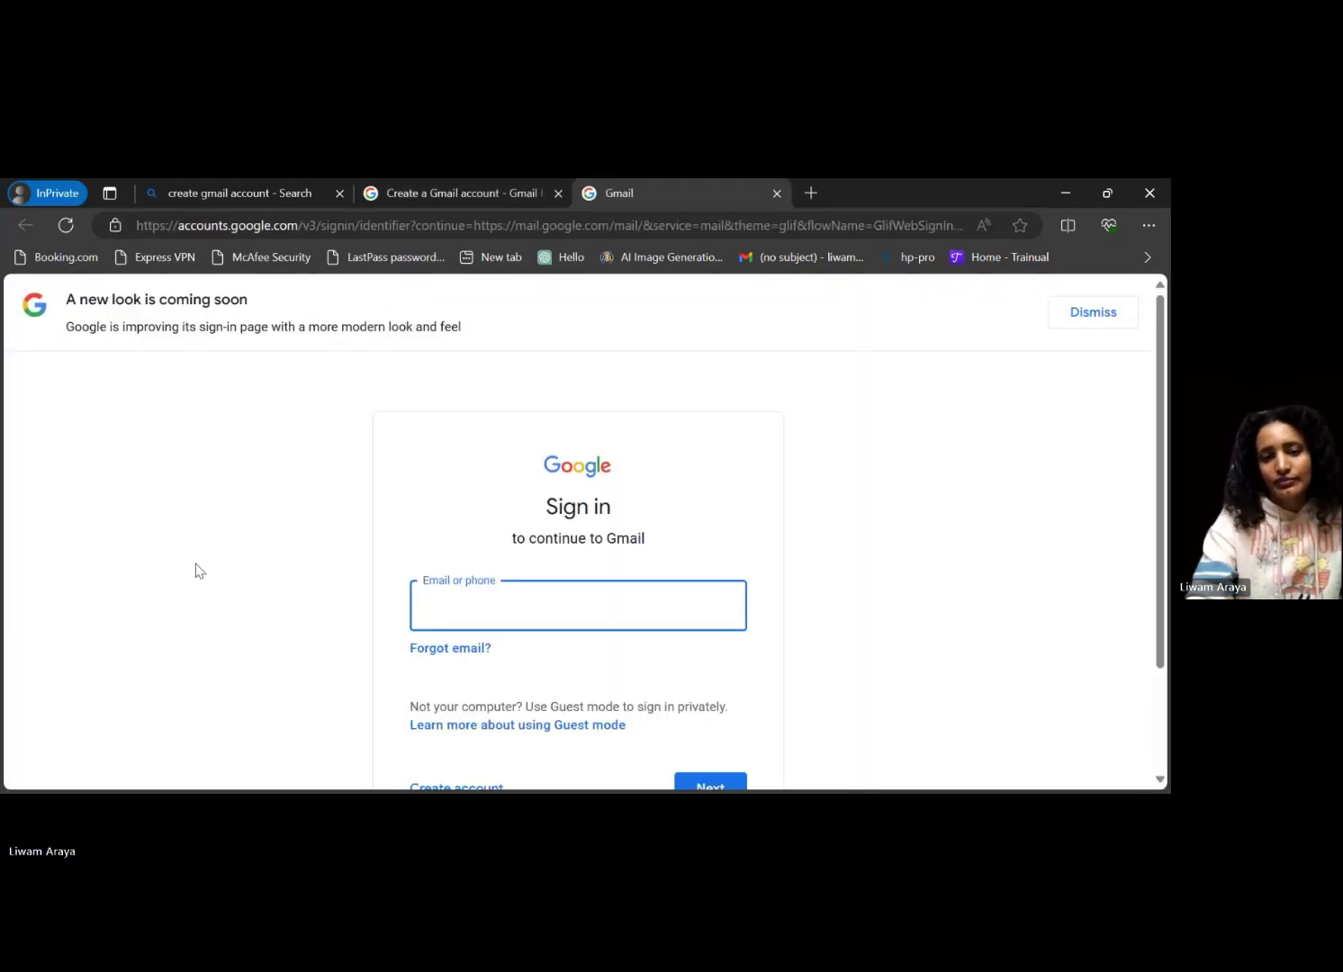
click(732, 543)
scroll(732, 540, down, 1)
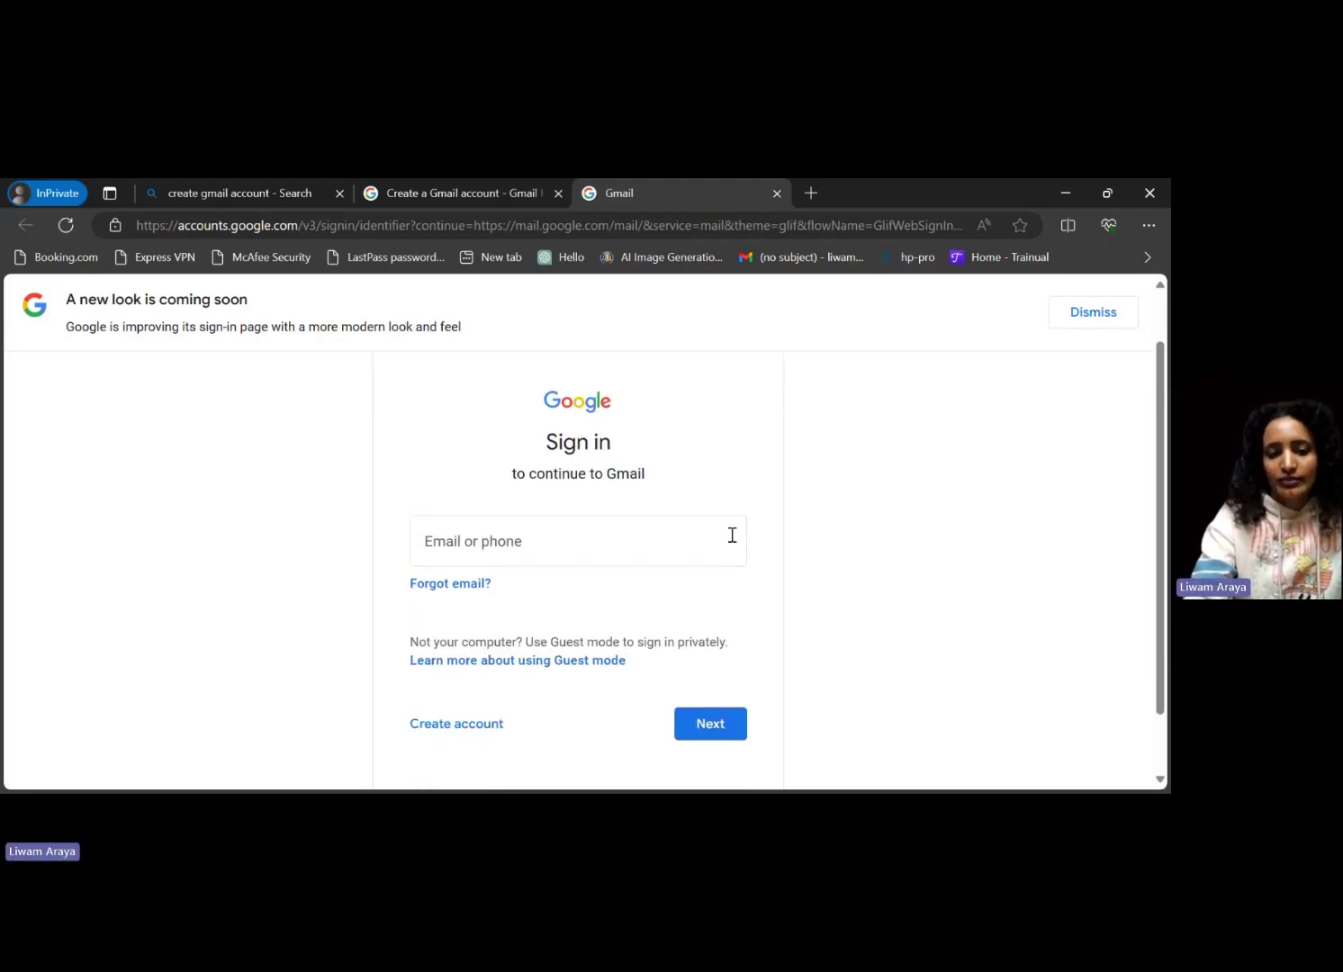
scroll(732, 540, down, 1)
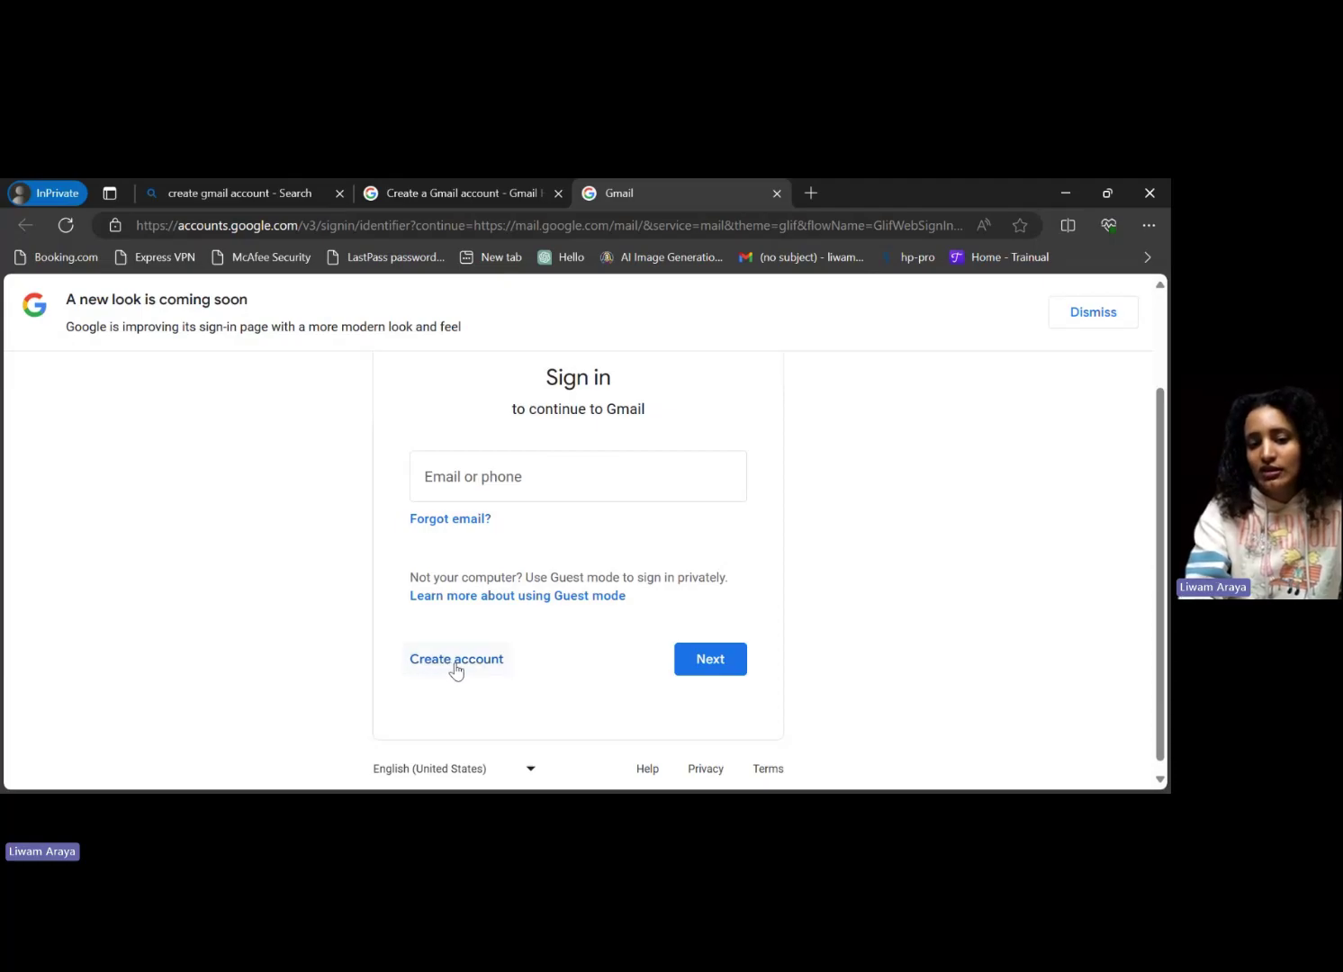
click(455, 669)
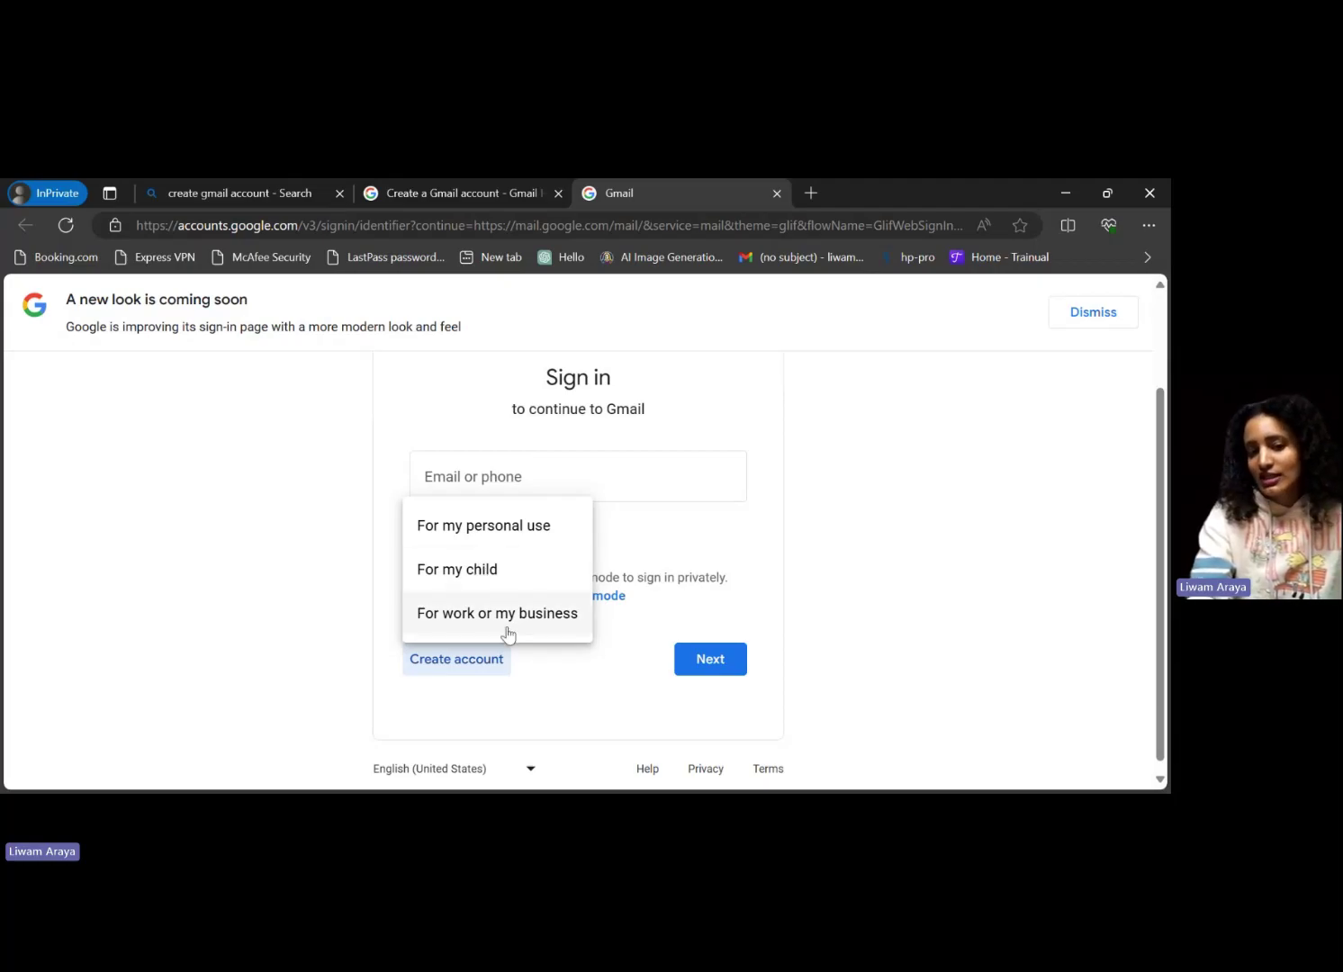
Start a personal-use account and enter the first and last name.
click(491, 538)
click(552, 612)
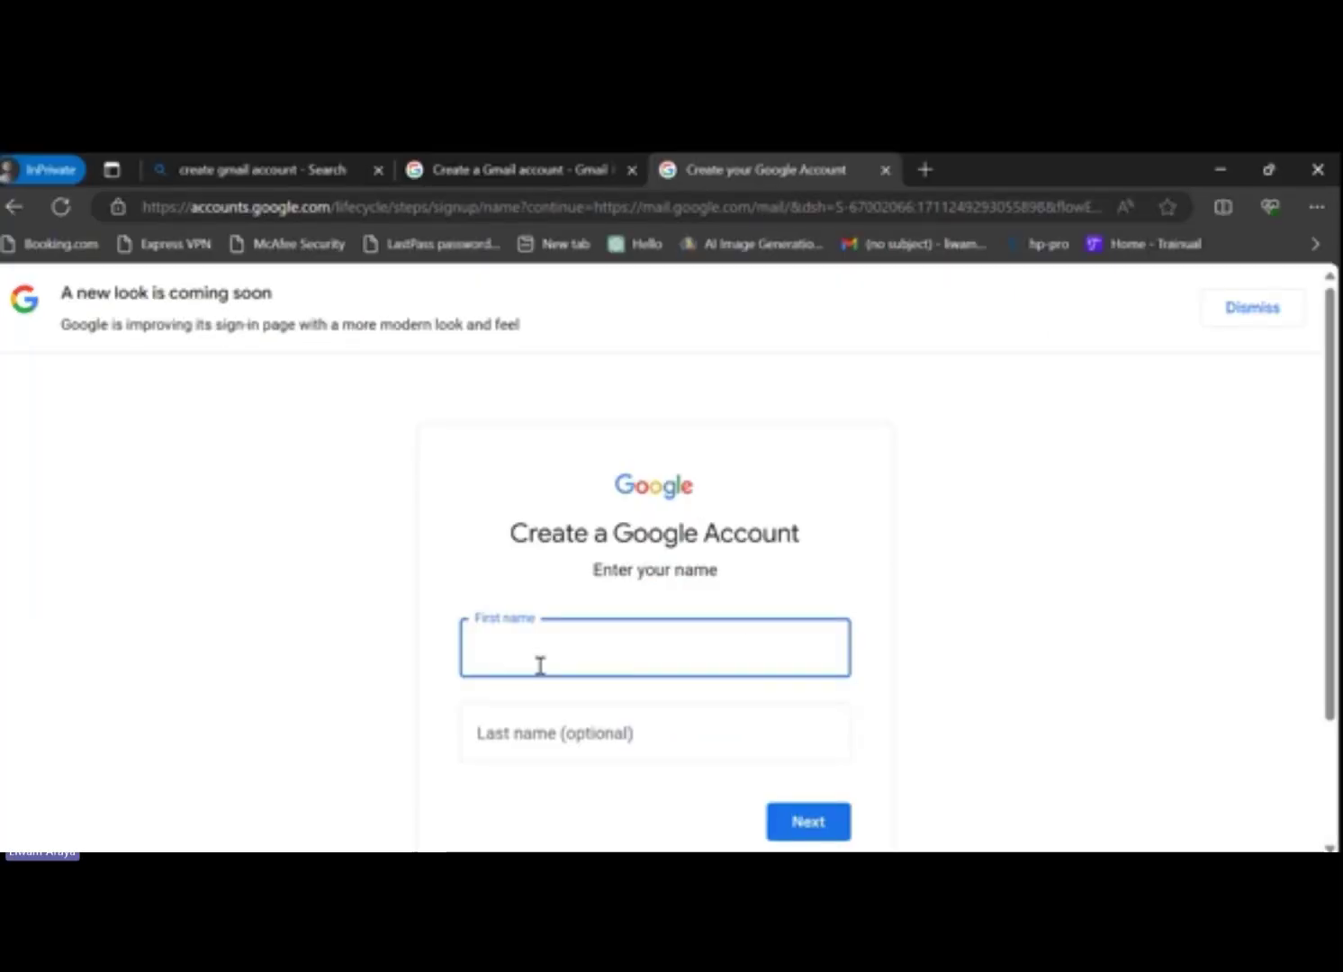
text(lil)
key(Tab)
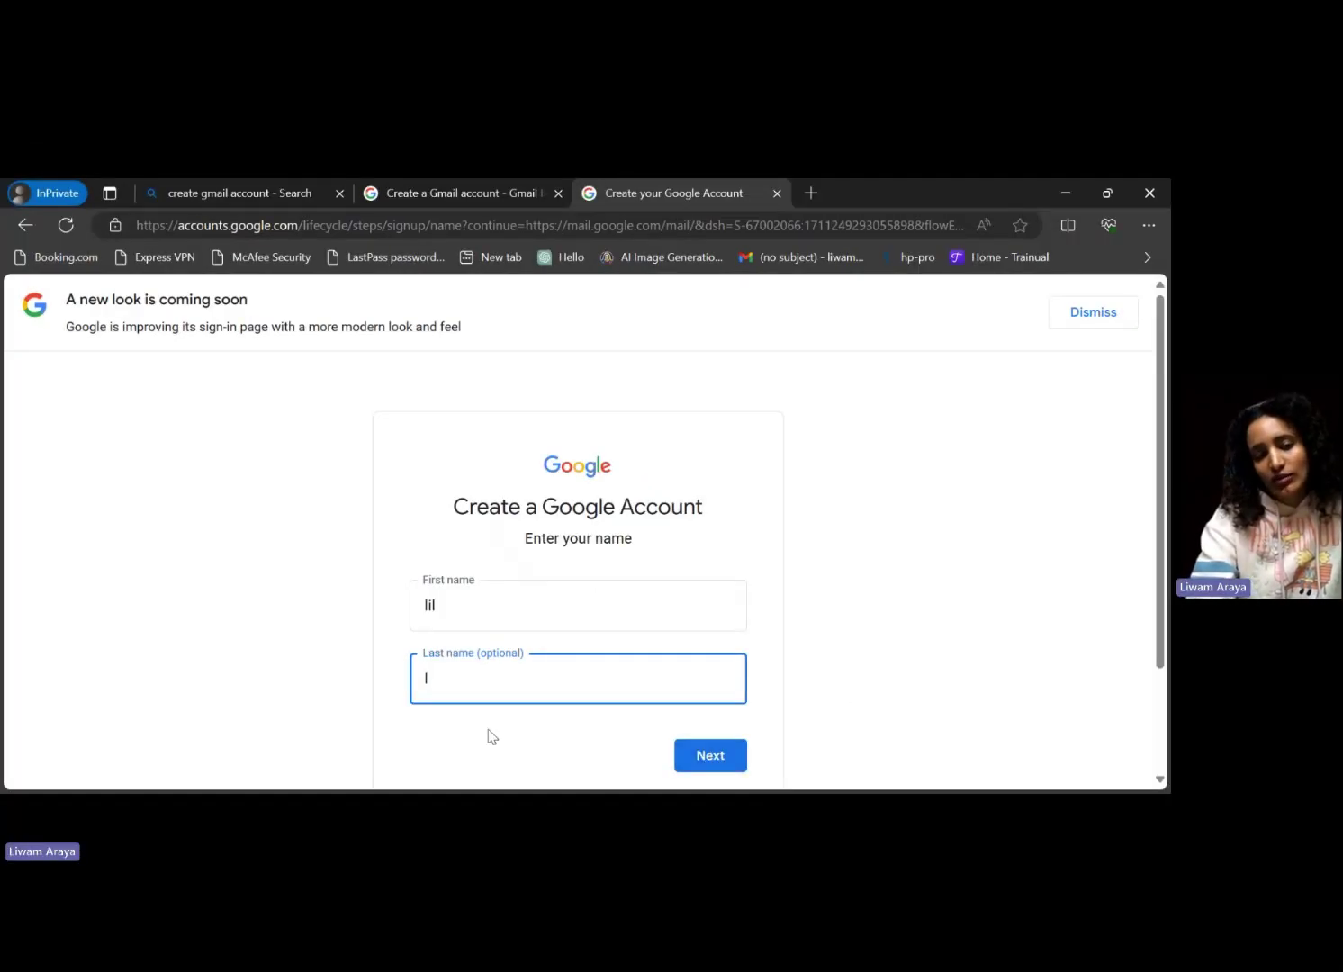
click(710, 755)
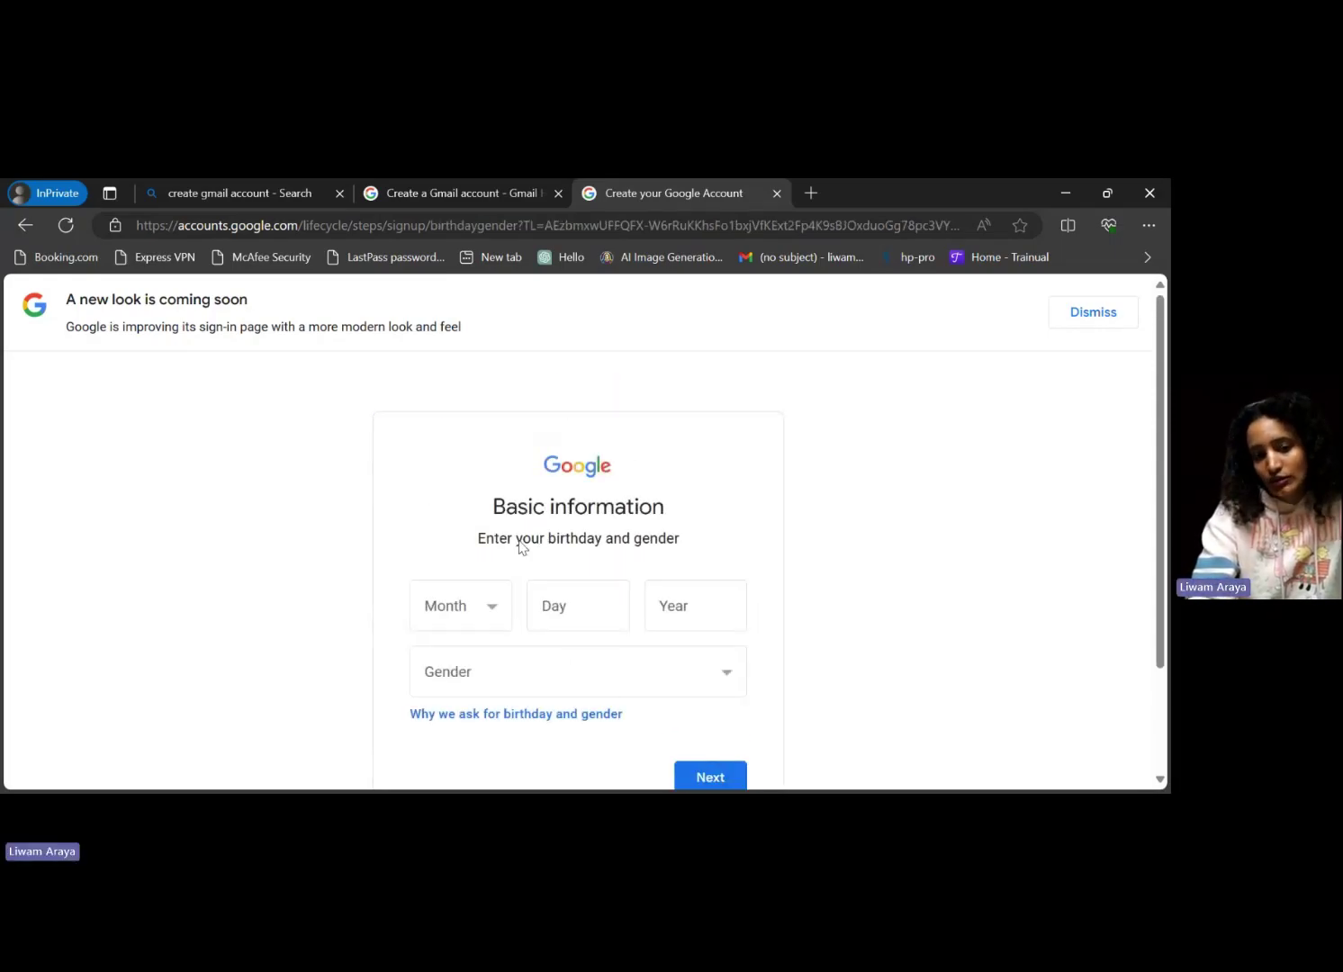
click(465, 625)
click(482, 531)
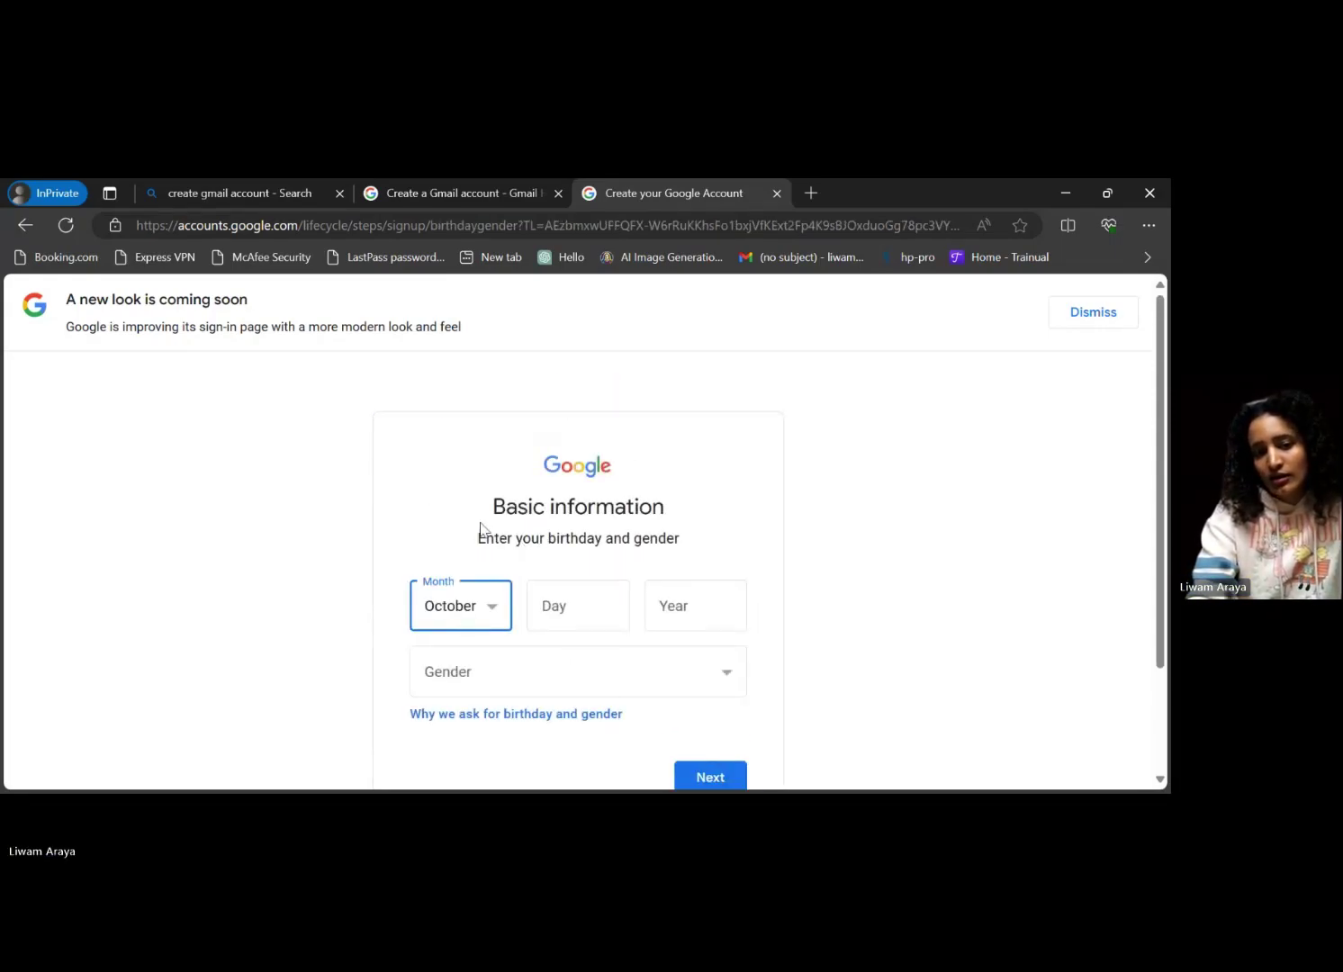
click(535, 602)
text(18)
click(704, 620)
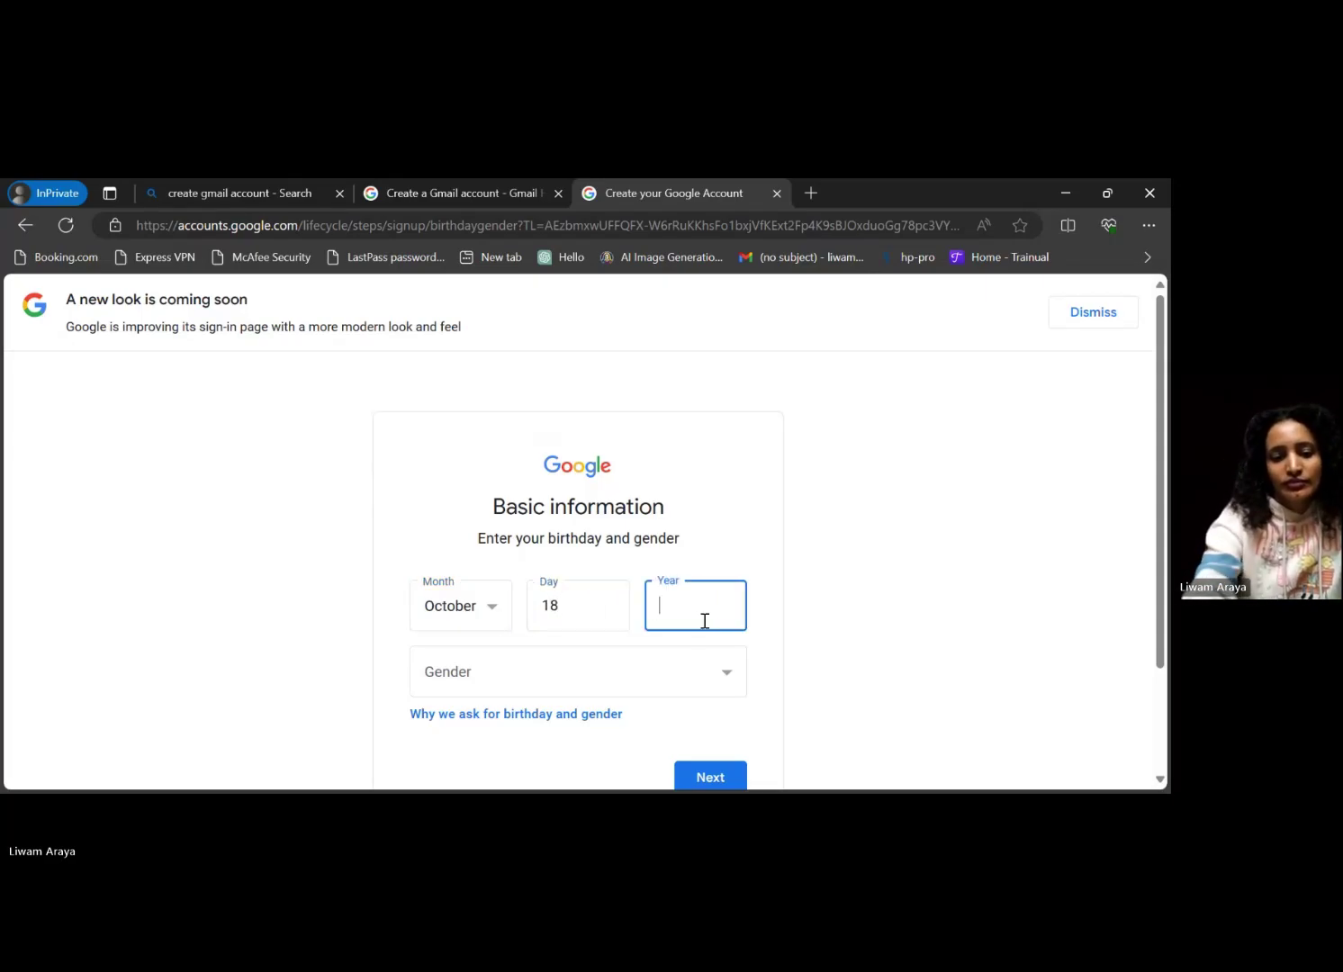
text(1988)
click(777, 686)
scroll(777, 686, down, 2)
click(611, 544)
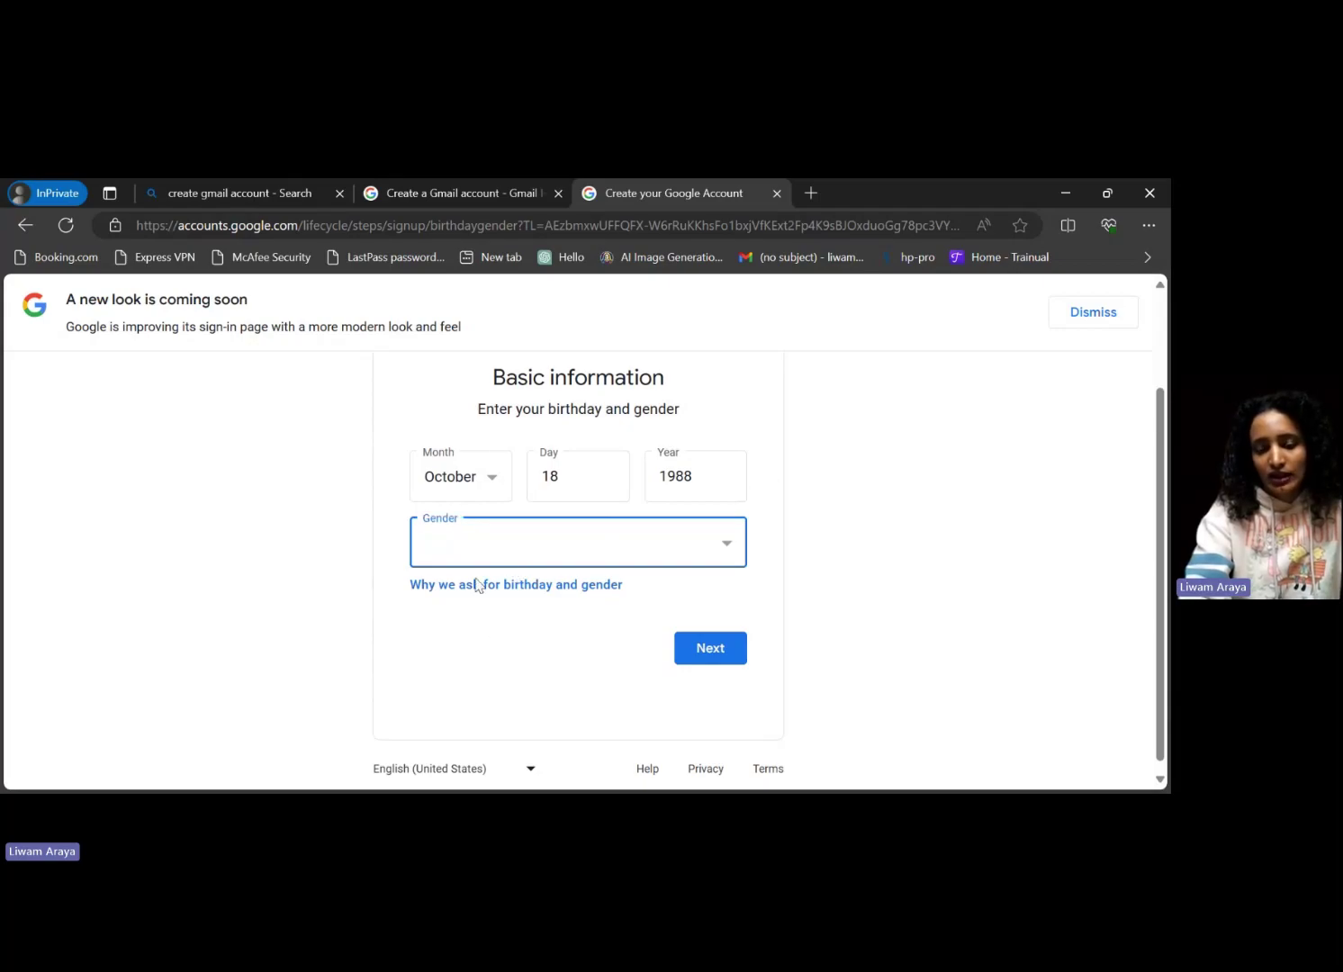
key(Down)
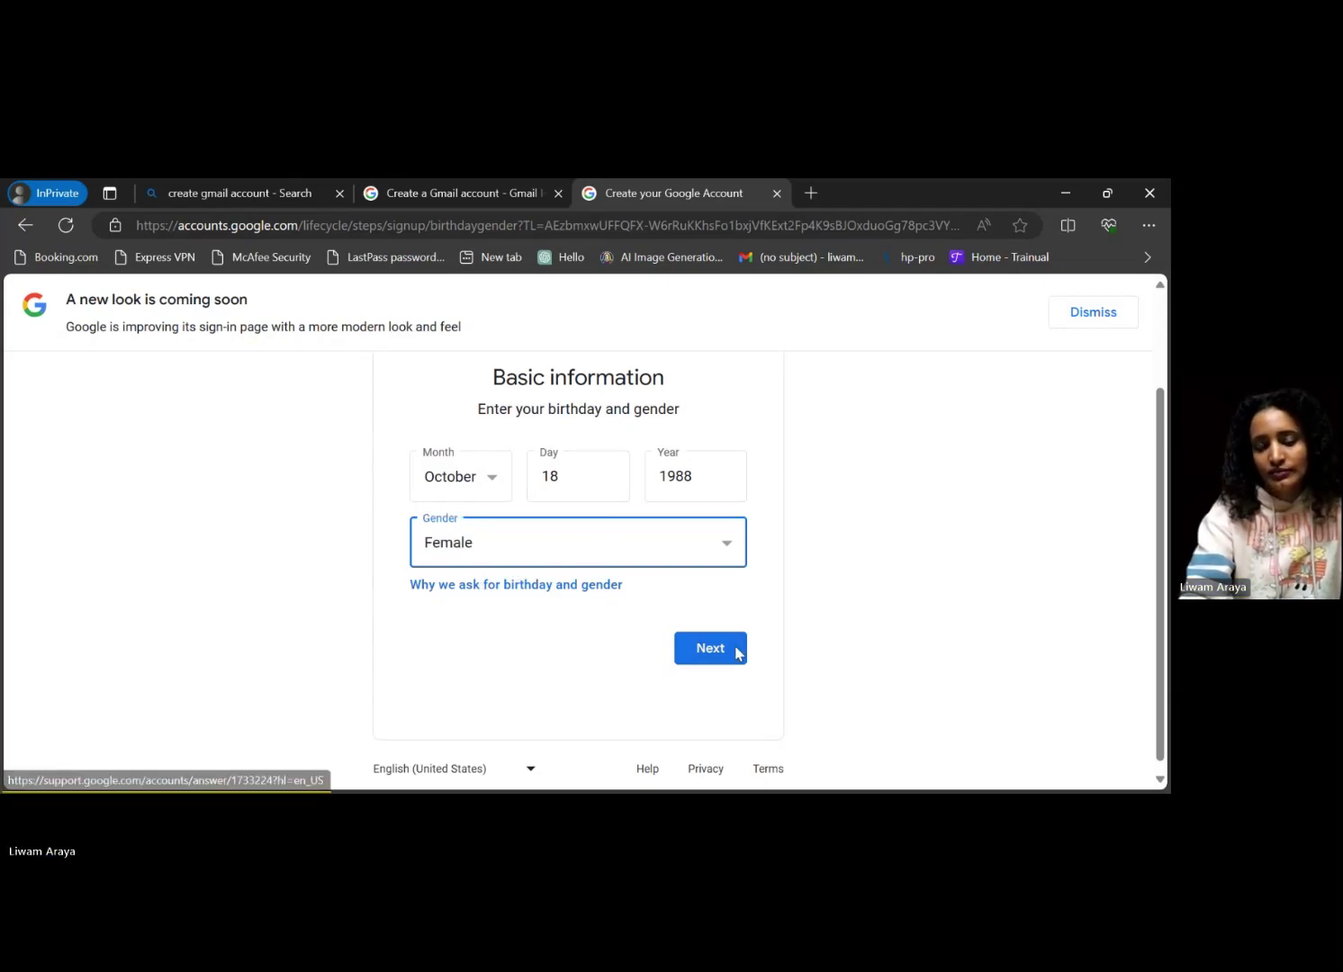
Opt to create your own Gmail address and submit a custom username, which turns out taken.
click(707, 655)
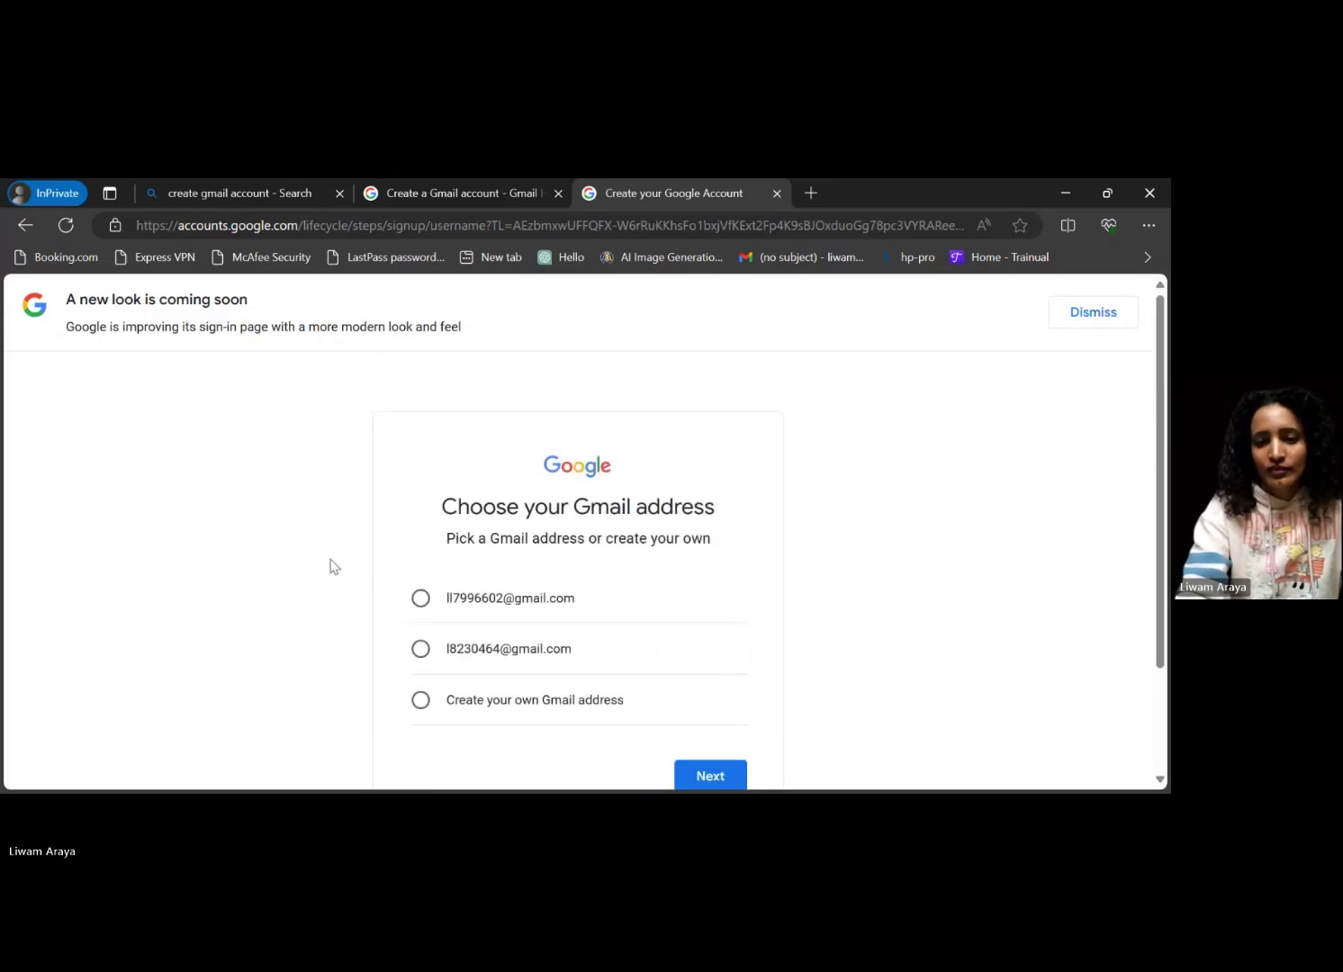
scroll(325, 592, down, 3)
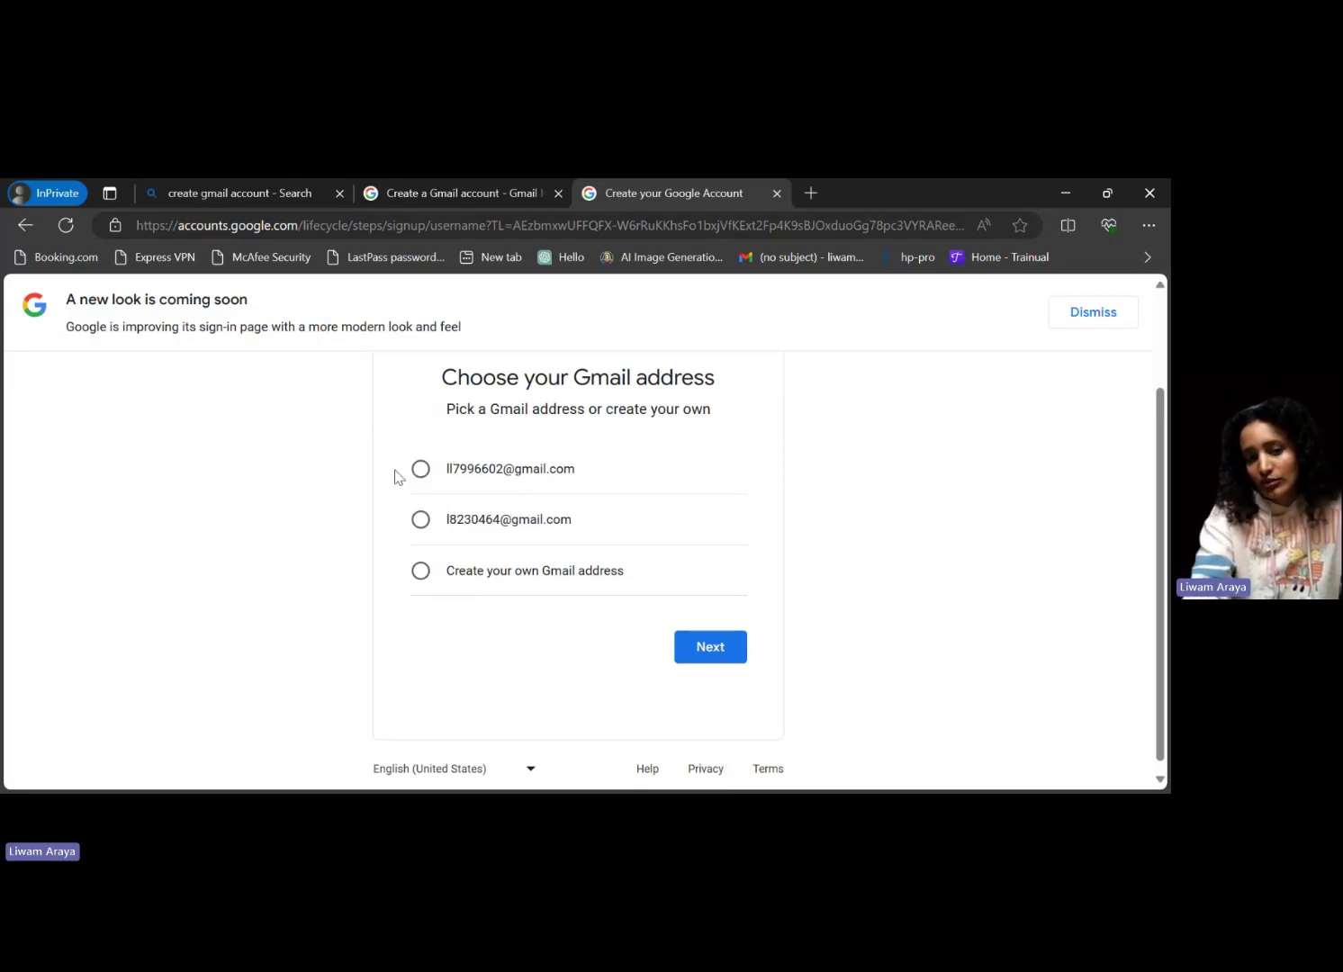
click(469, 584)
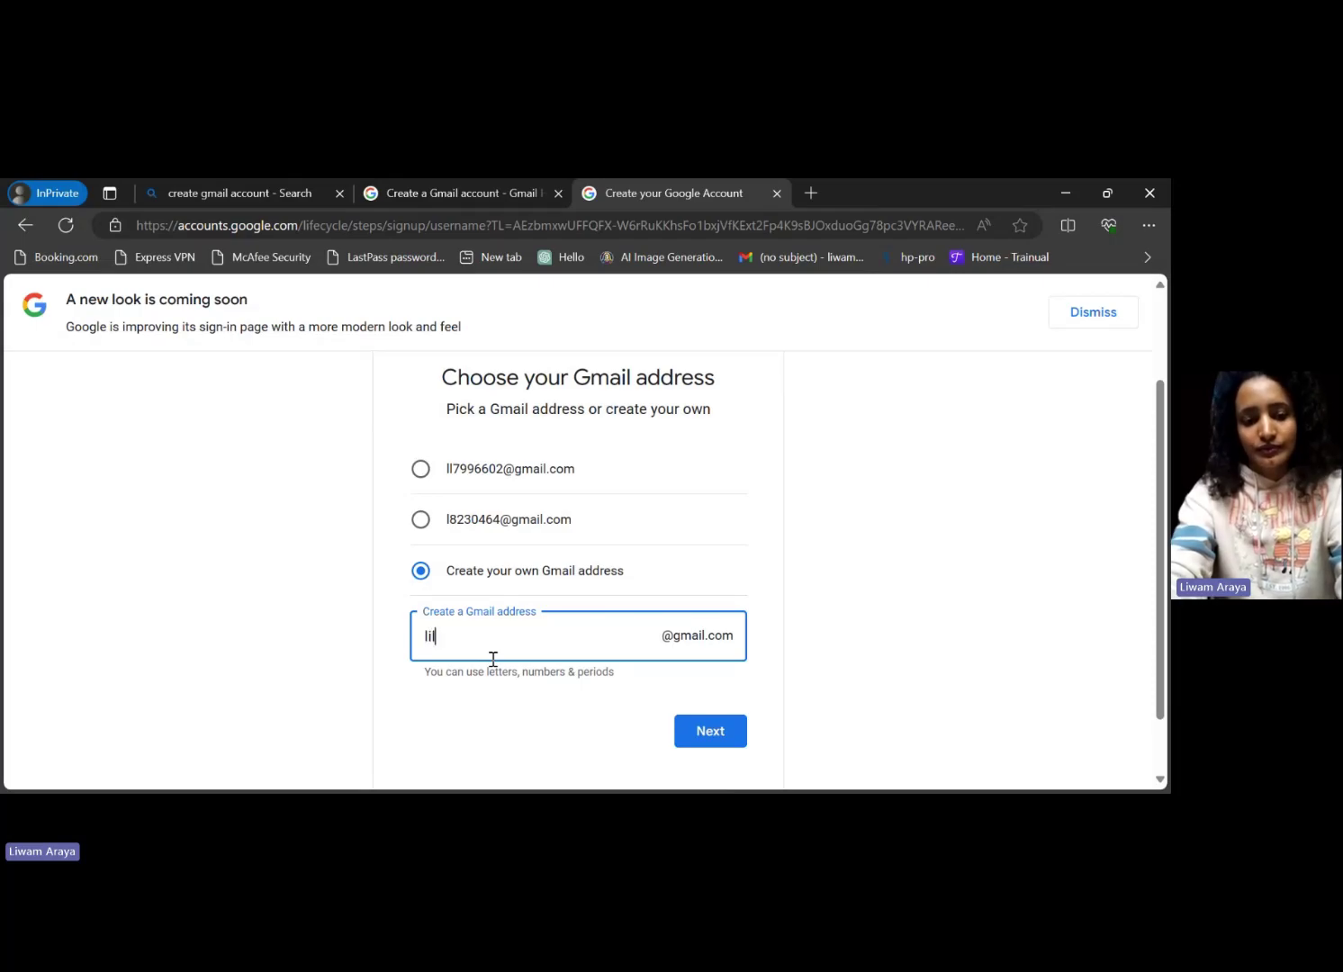
text(111)
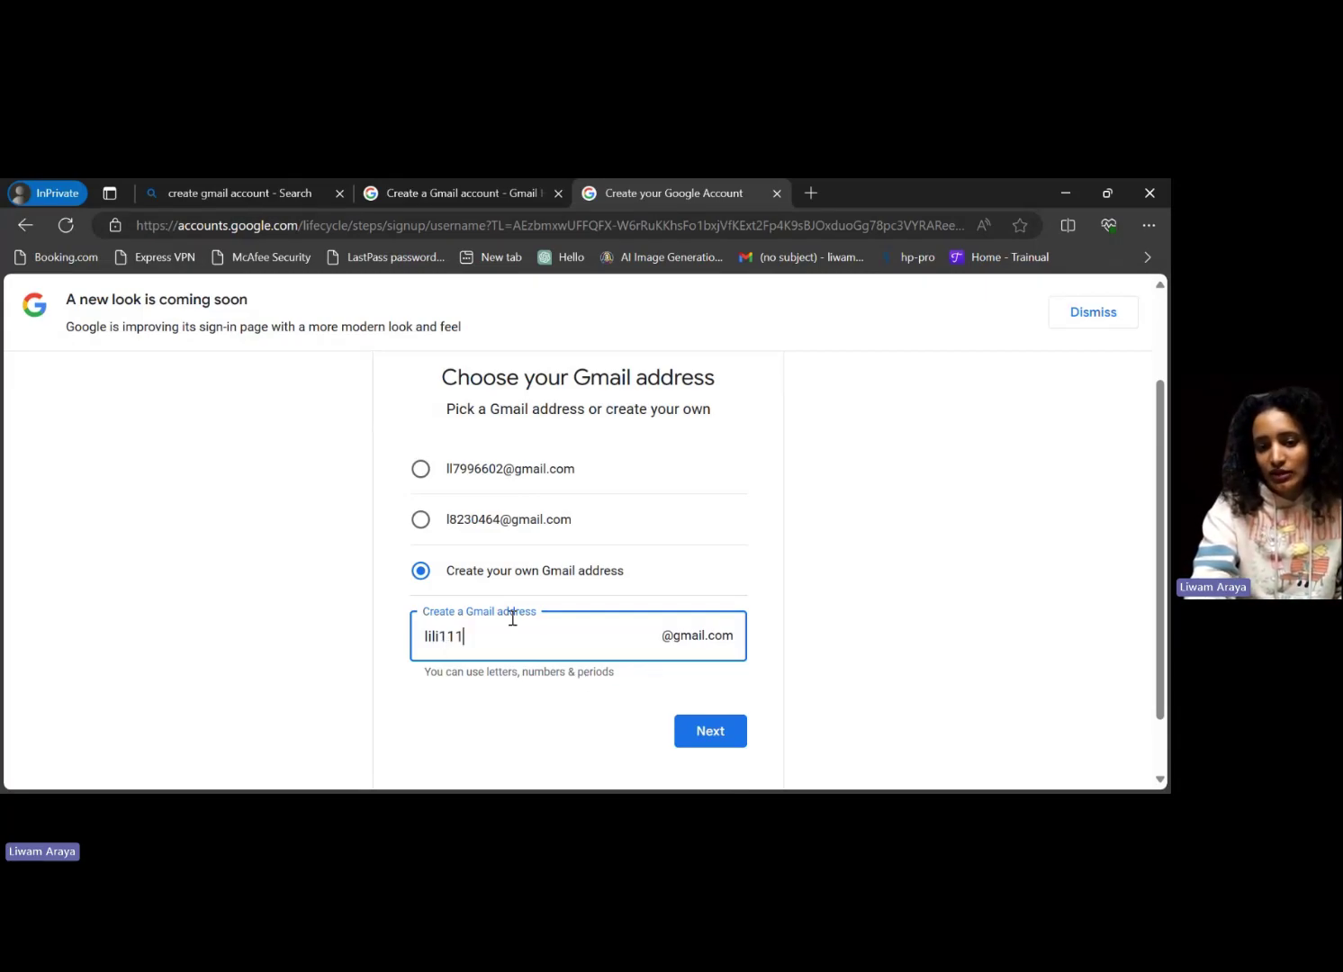
click(725, 741)
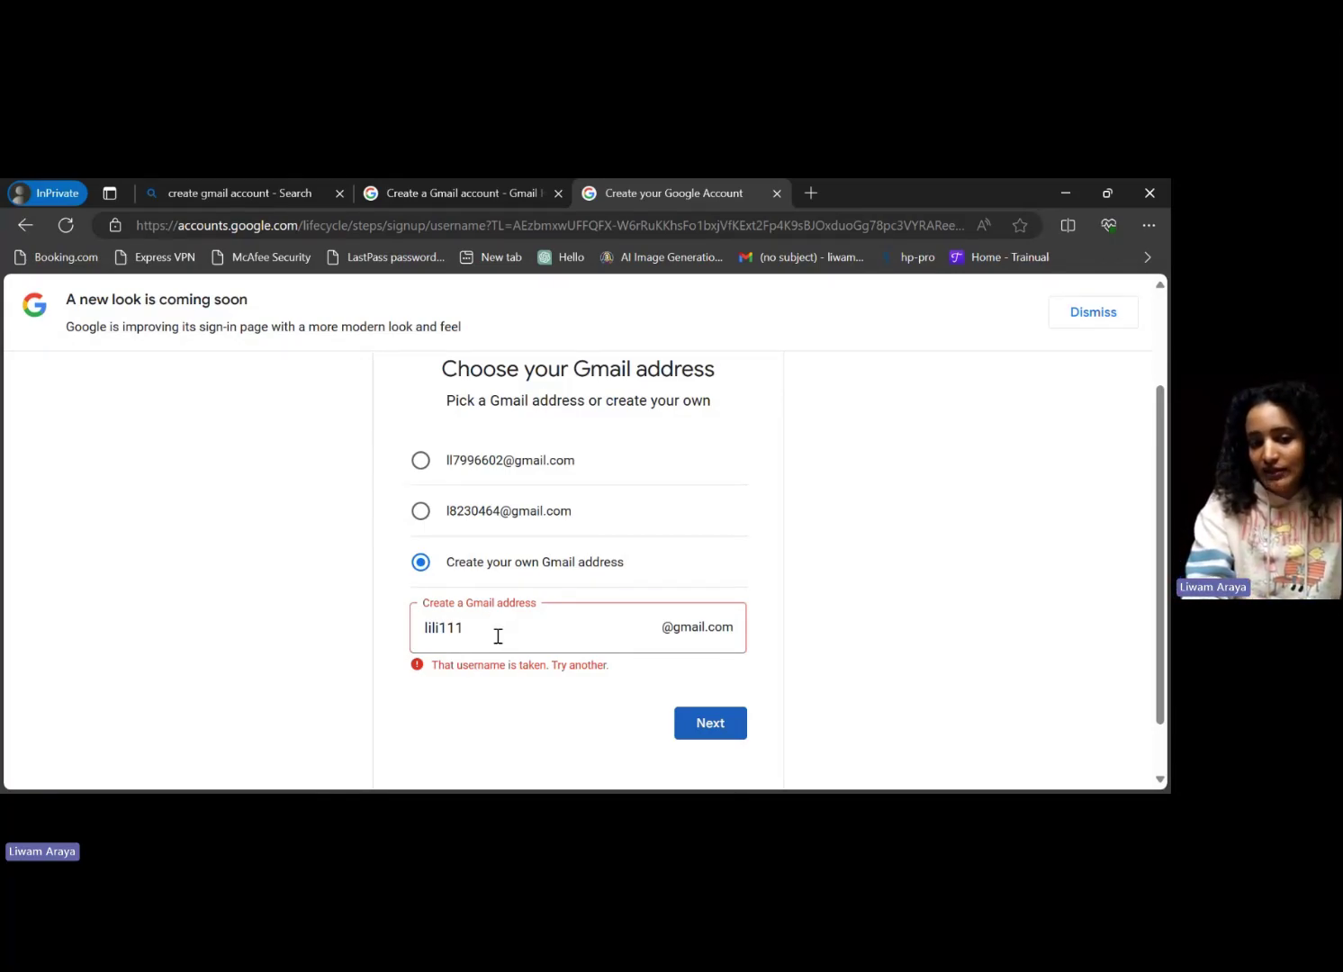
Clear the taken username and type a different replacement username.
click(498, 635)
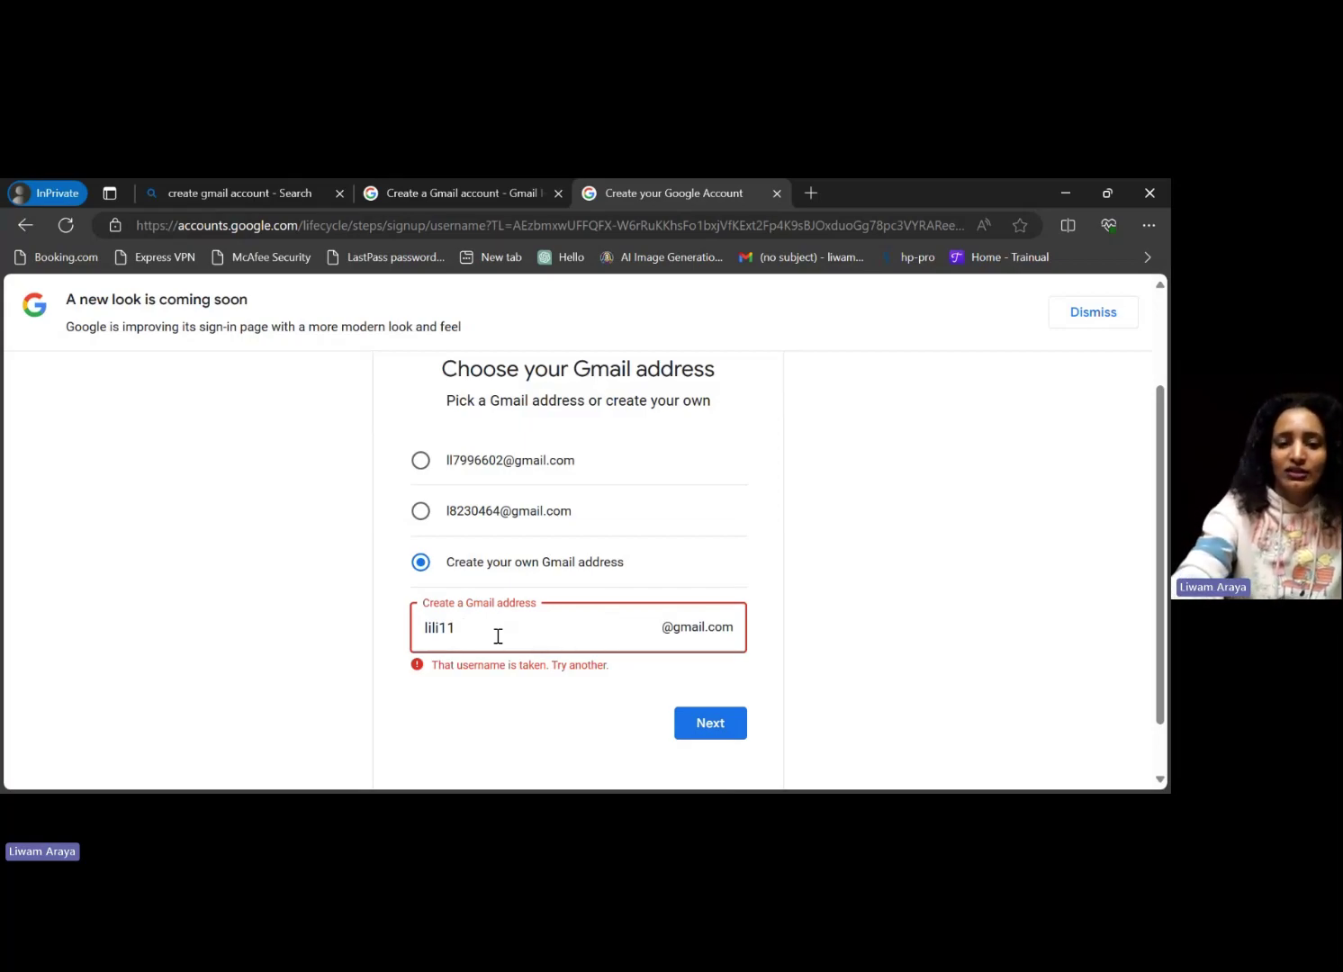
key(BackSpace)
key(BackSpace)
key(BackSpace)
key(BackSpace)
key(BackSpace)
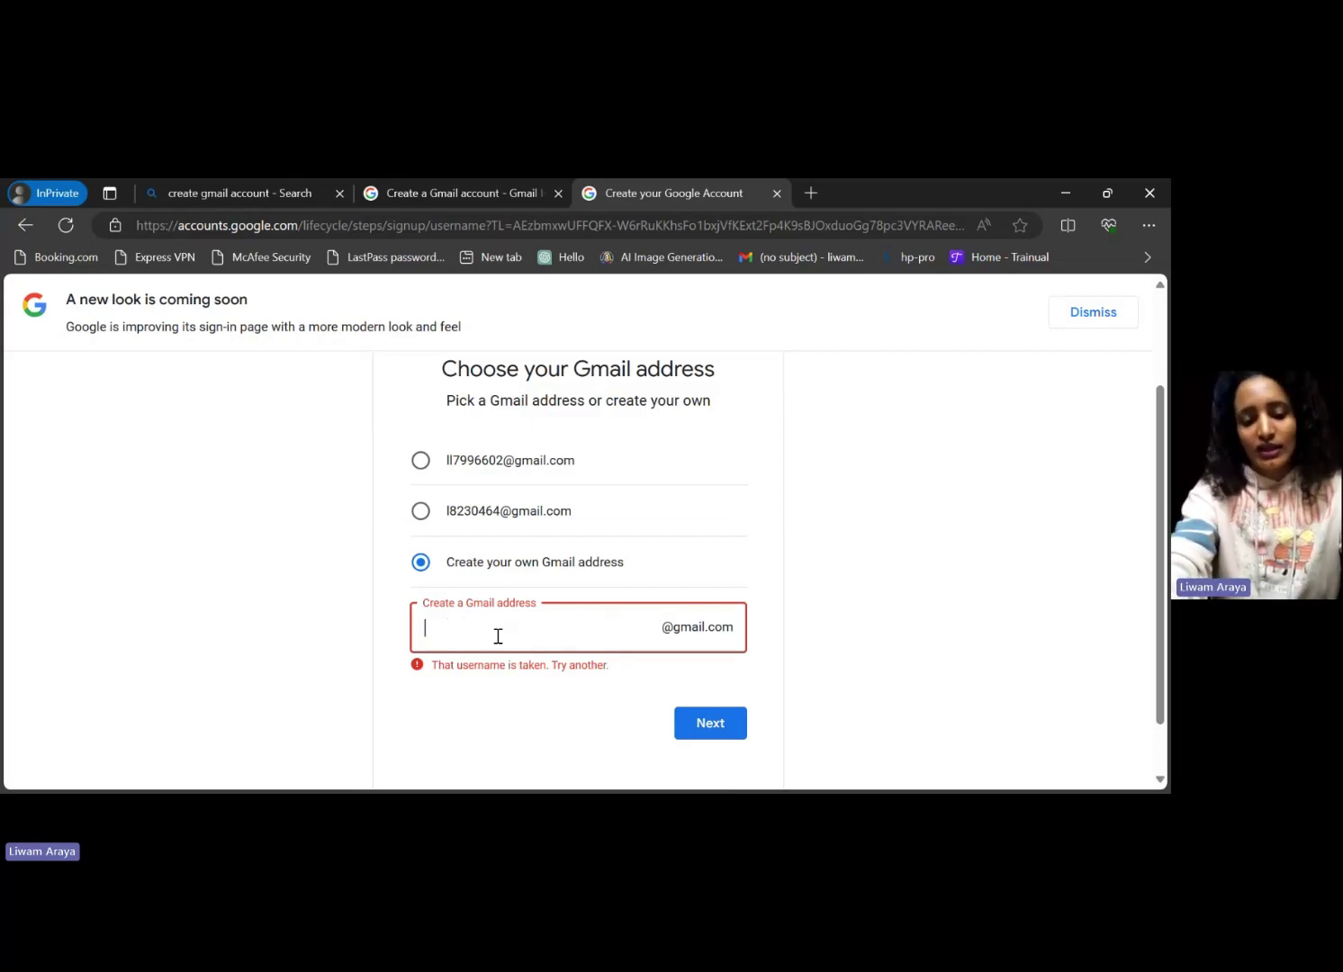
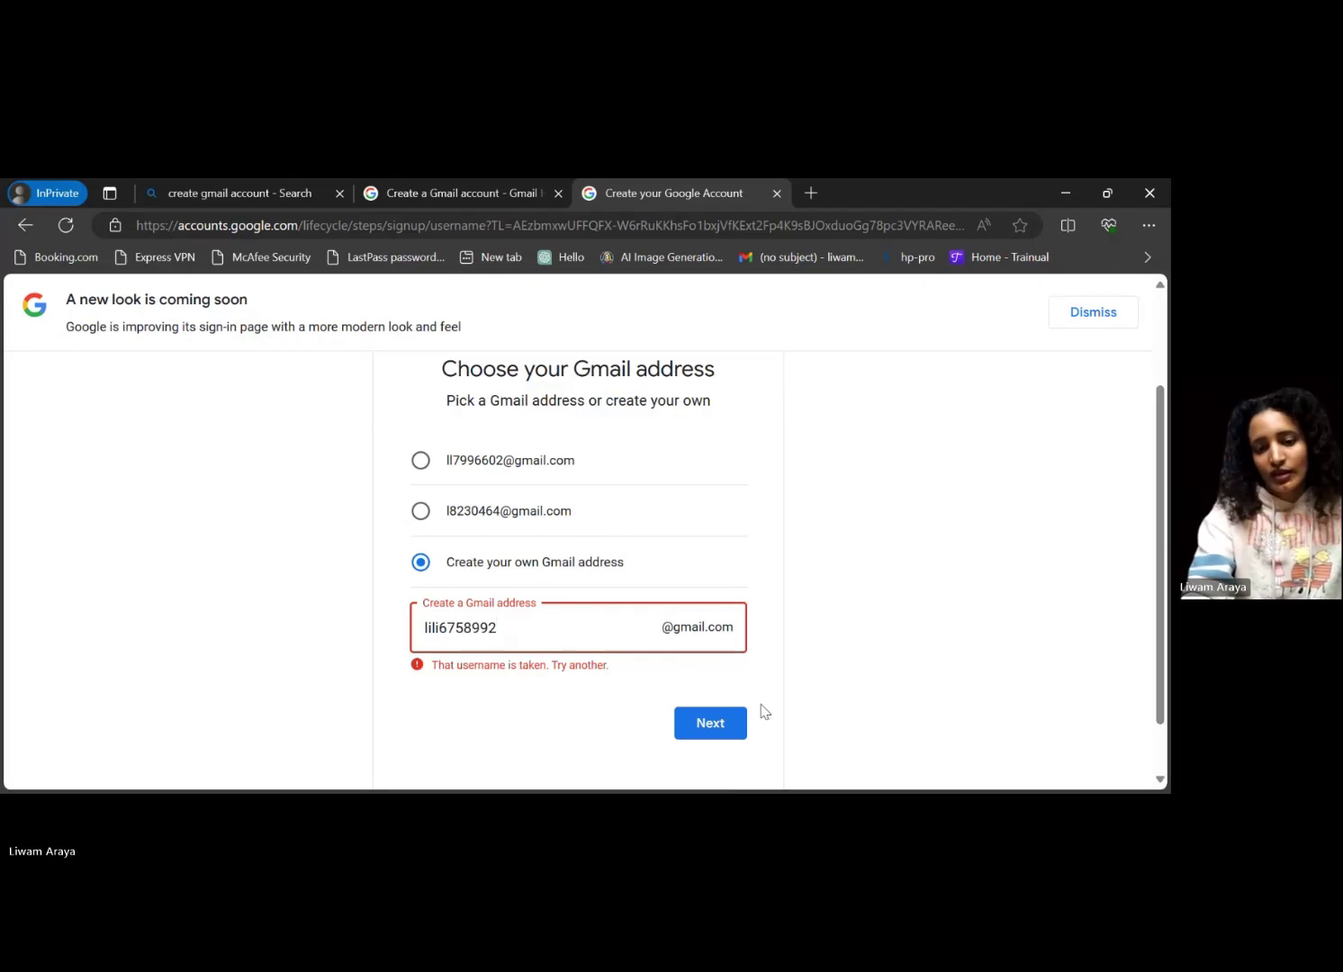
Submit the new username, then enter and confirm the account password and continue.
click(716, 730)
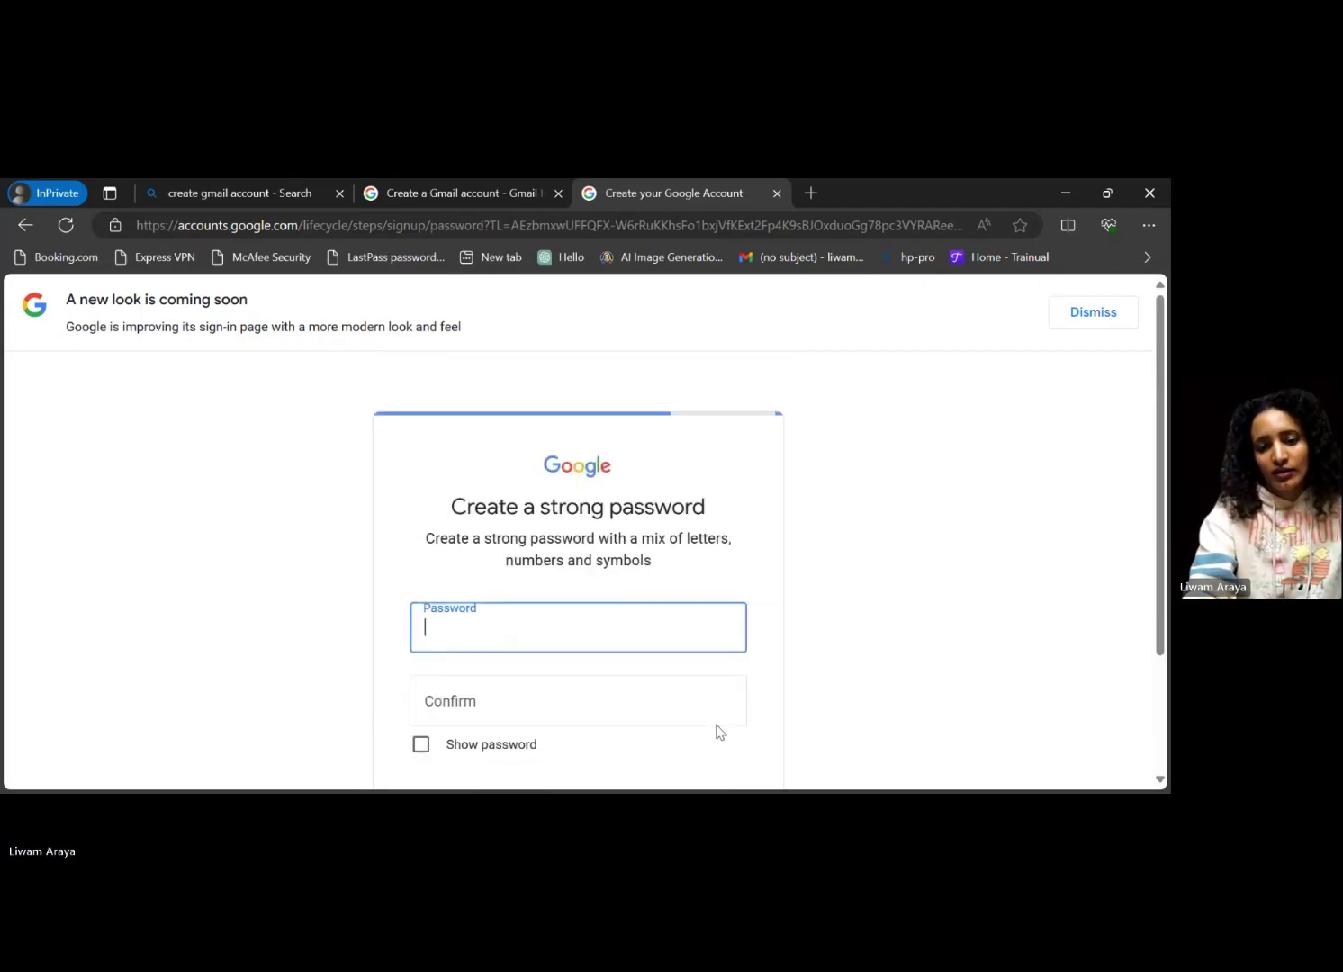
click(321, 689)
scroll(321, 689, down, 2)
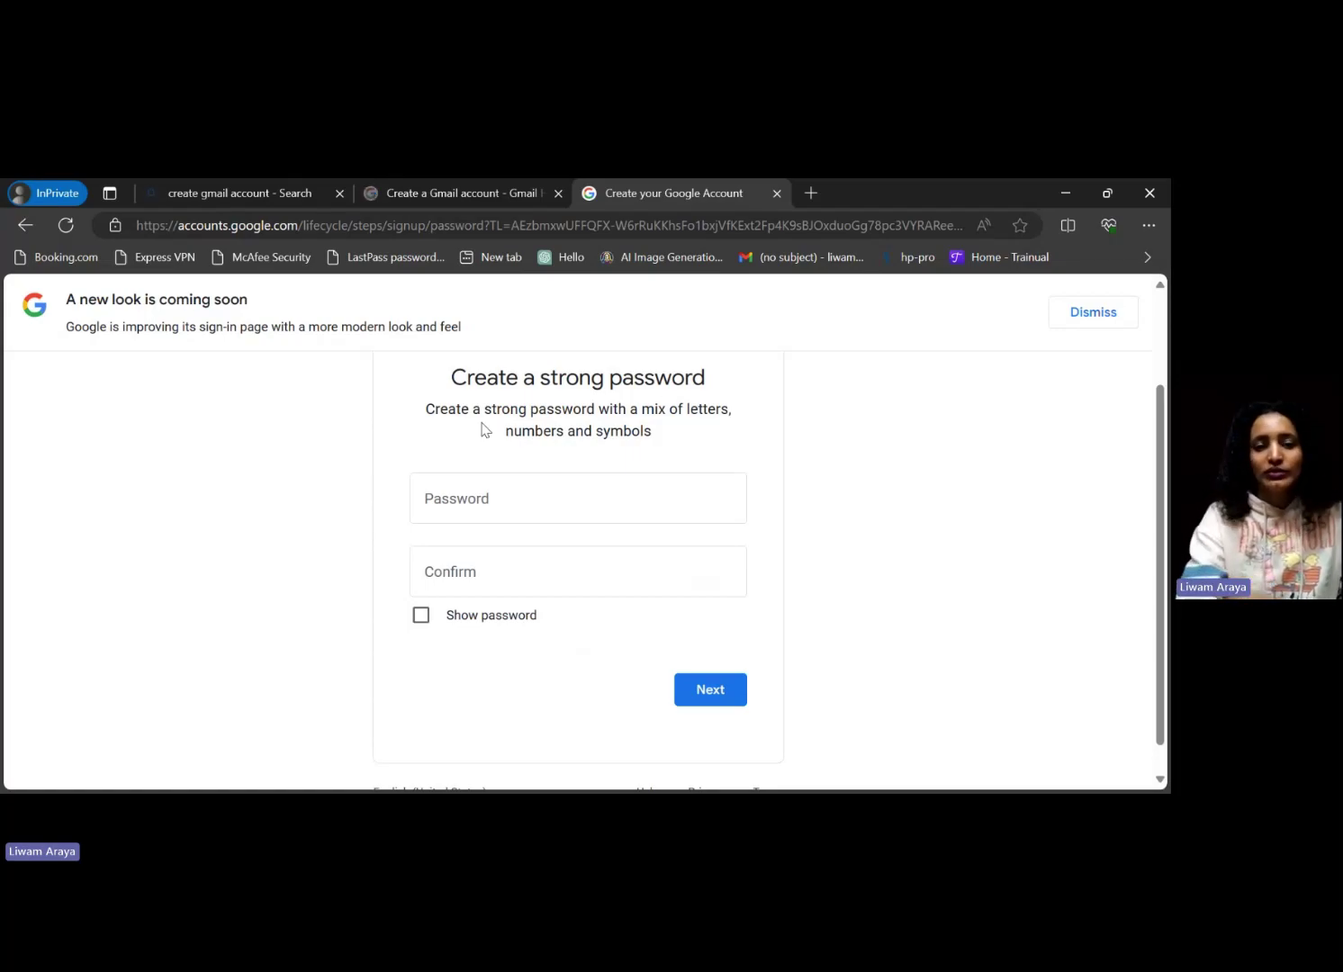
click(495, 510)
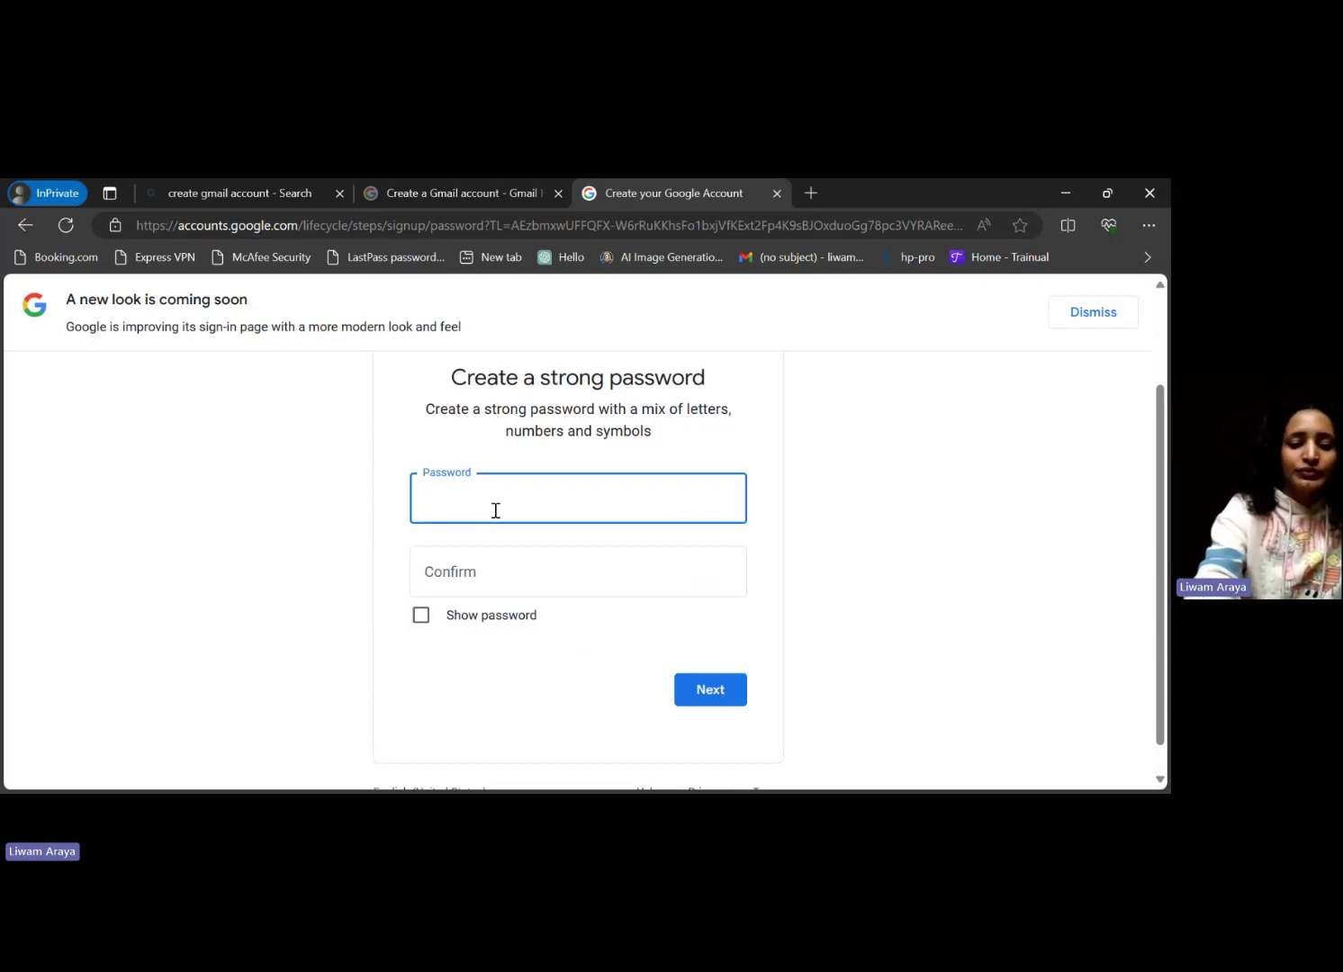
text(l••••••)
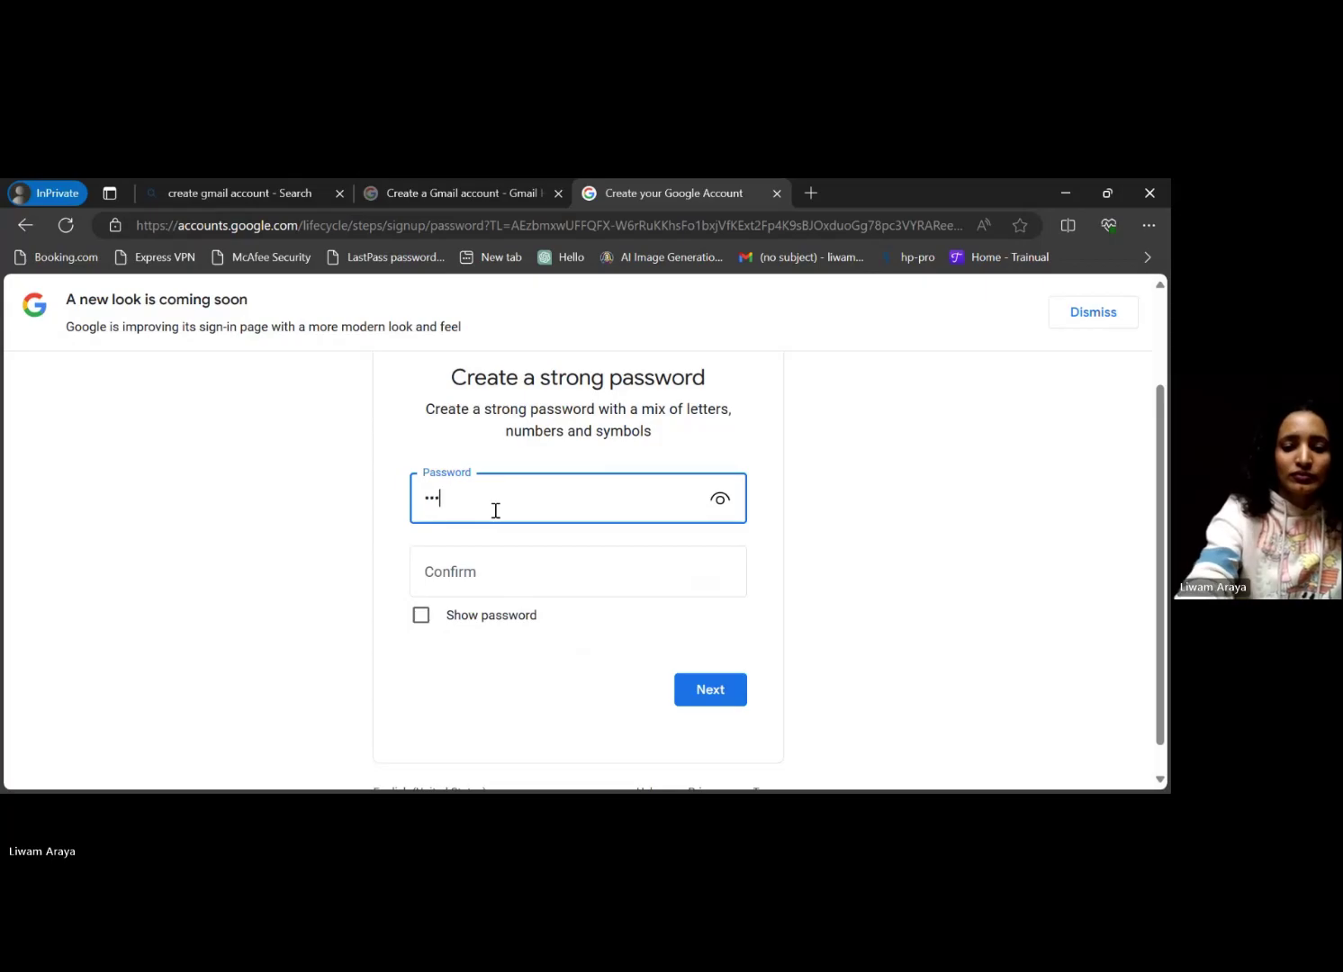
text(••)
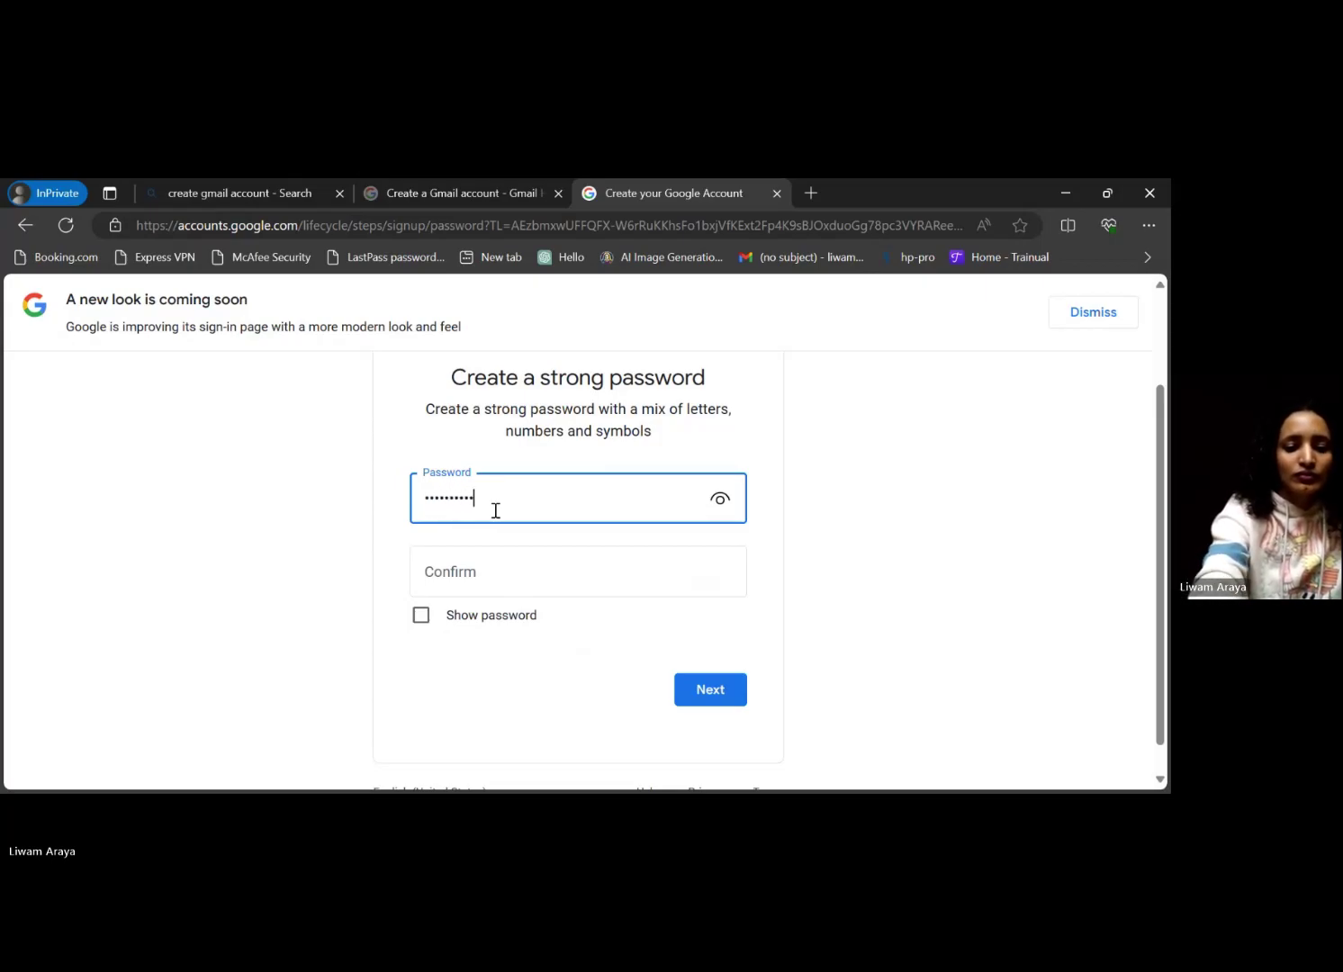
click(486, 581)
text(••••••••••)
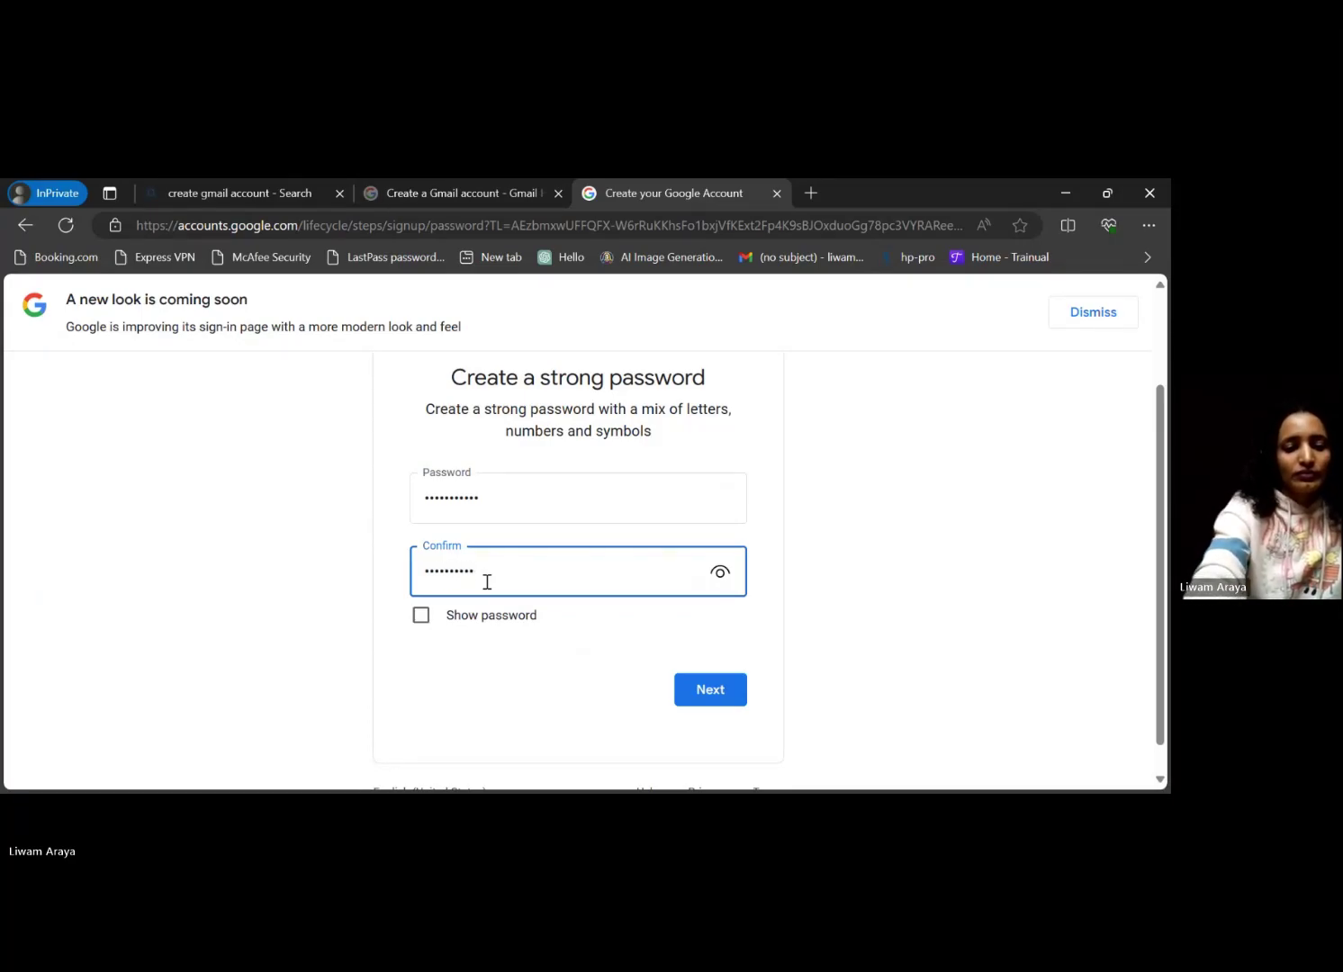
click(443, 463)
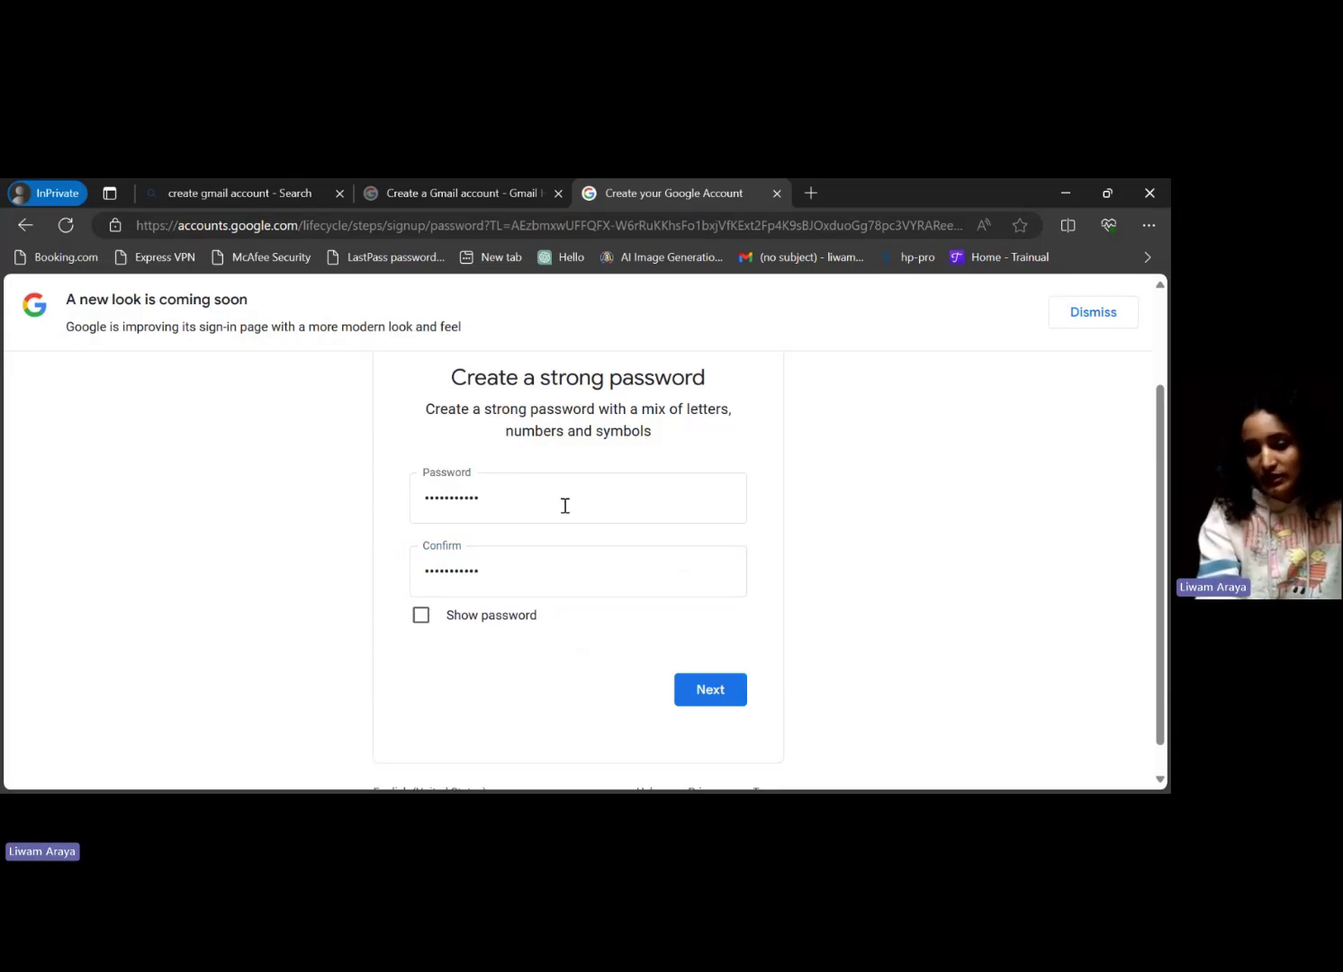
click(502, 580)
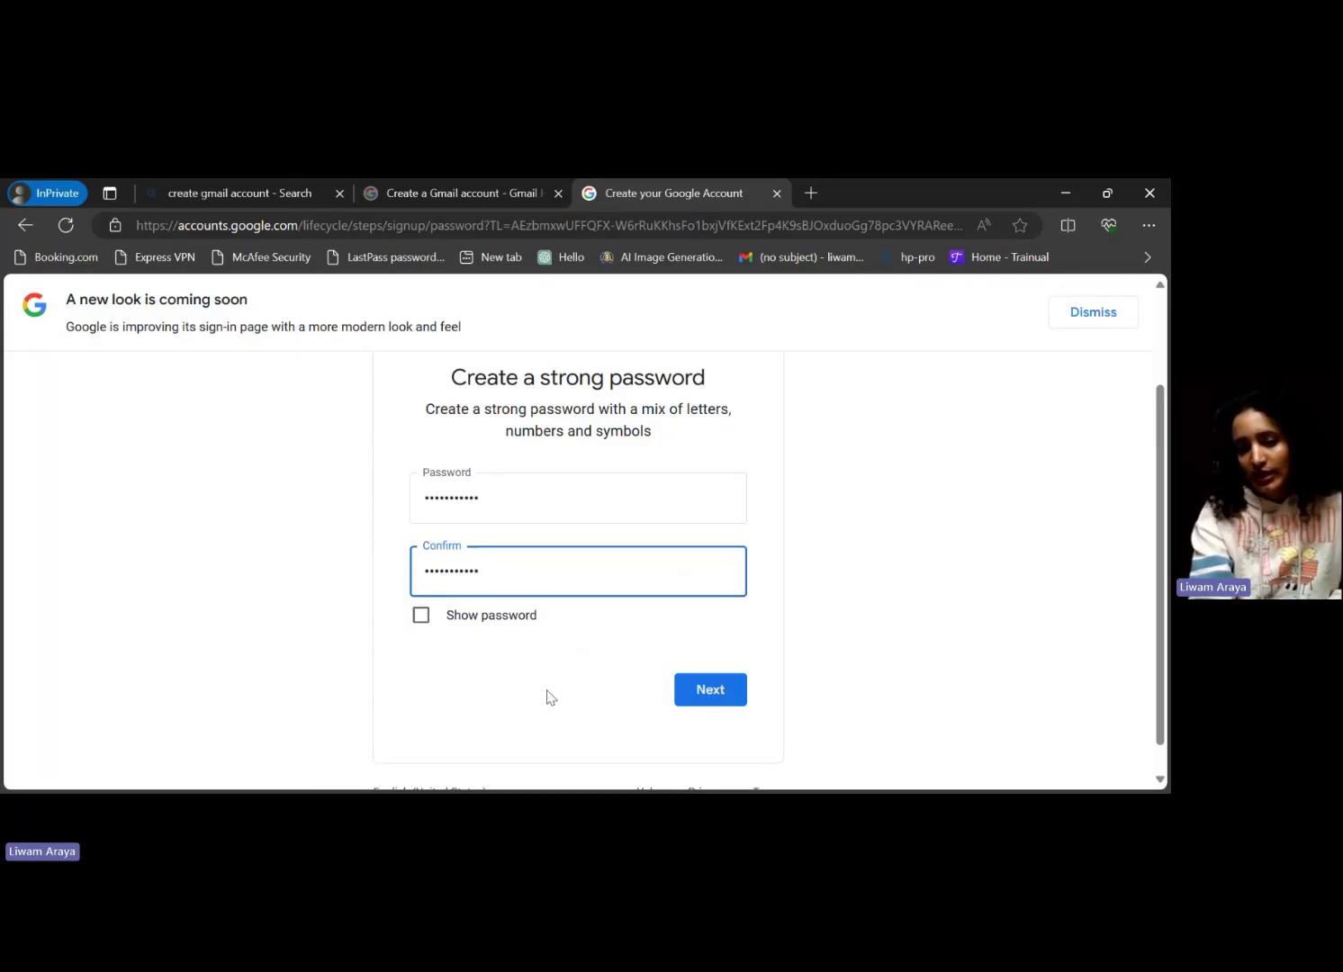
click(699, 688)
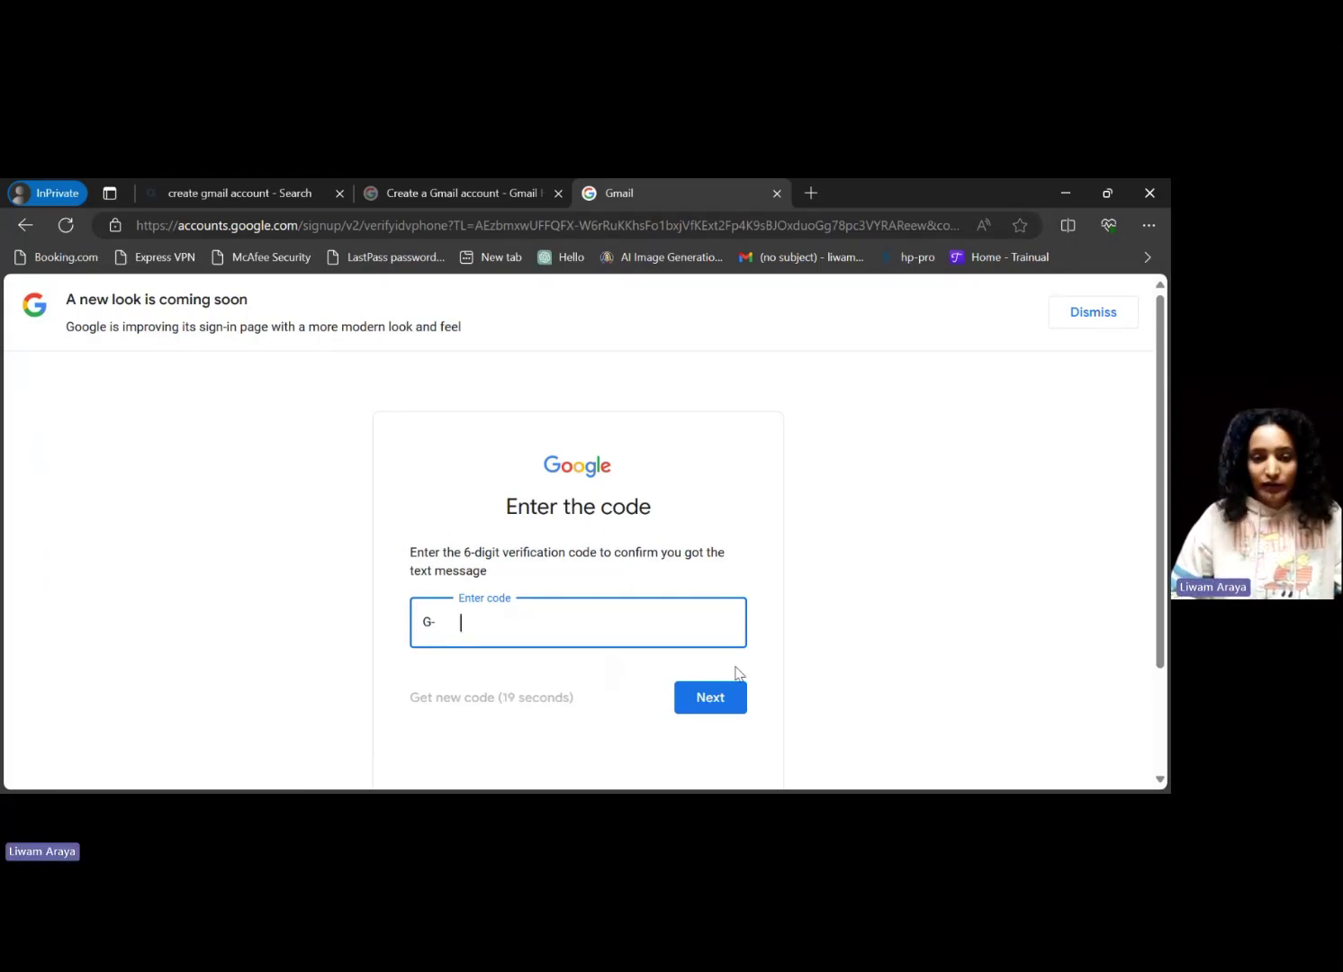
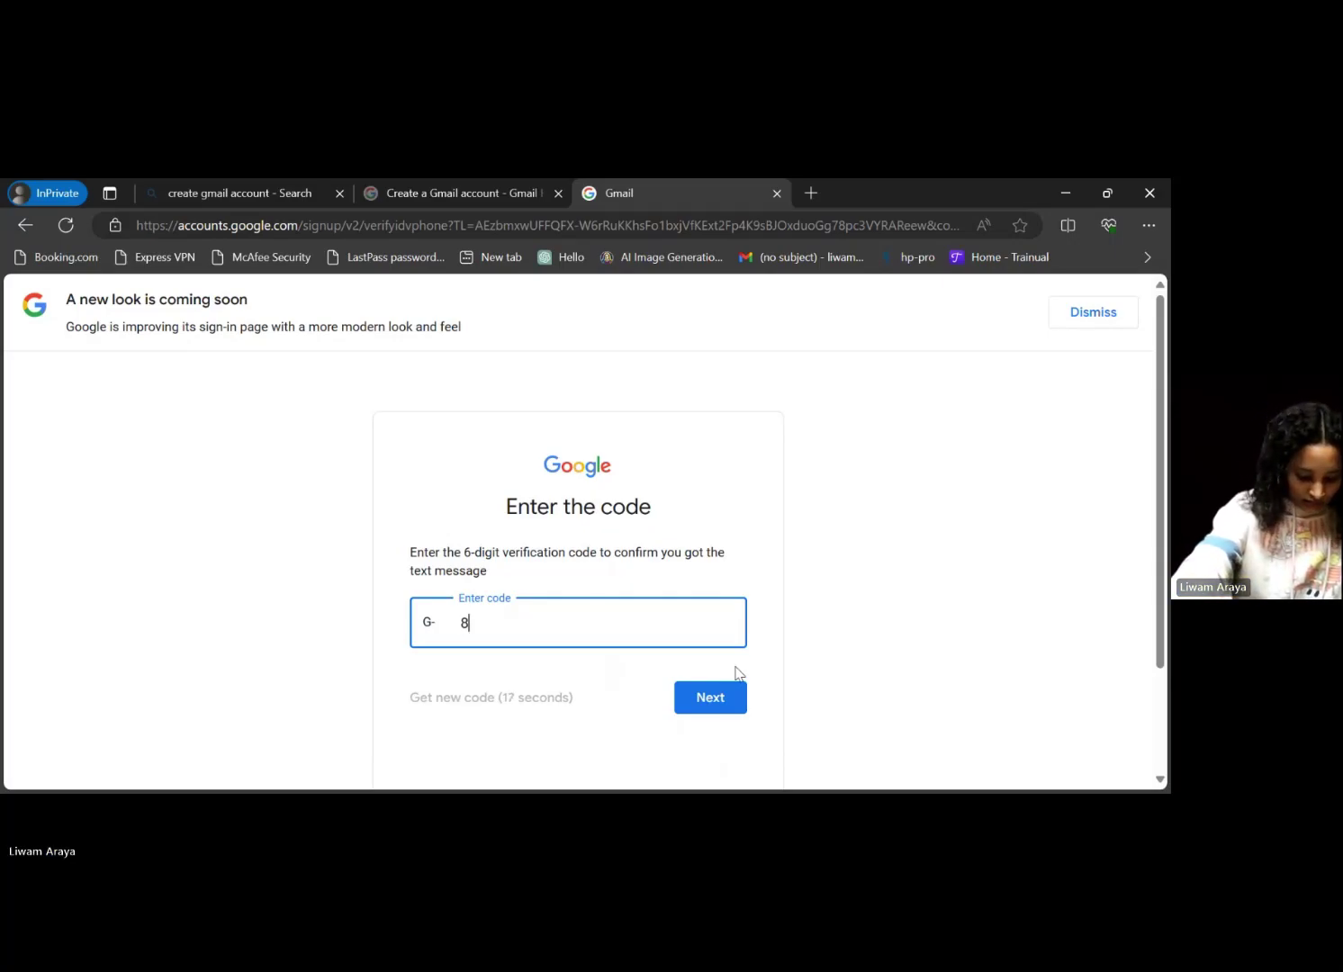
Type the six-digit text-message verification code, correcting one mistyped digit.
key(BackSpace)
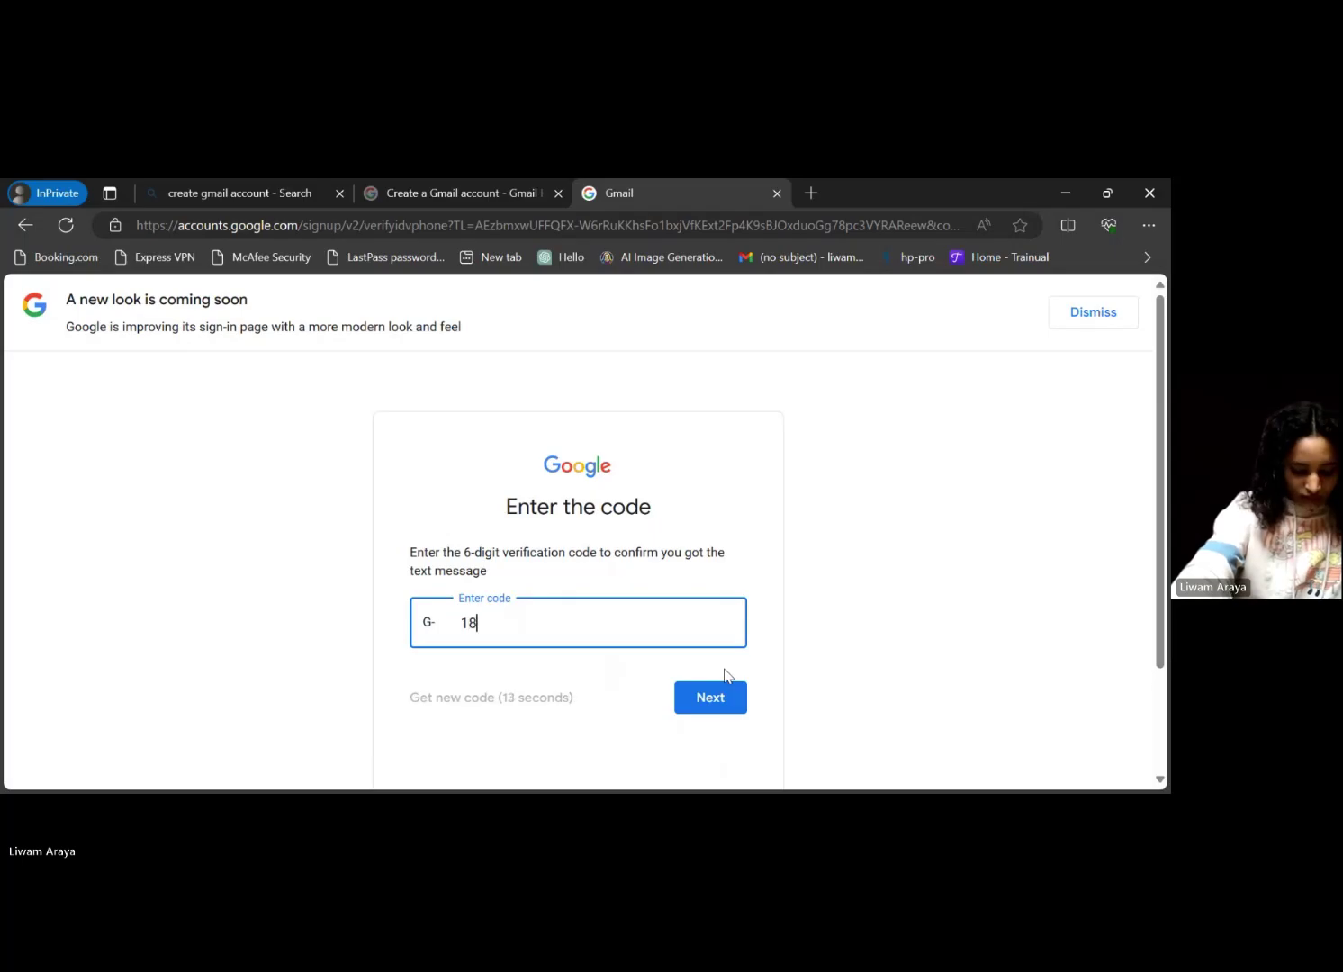
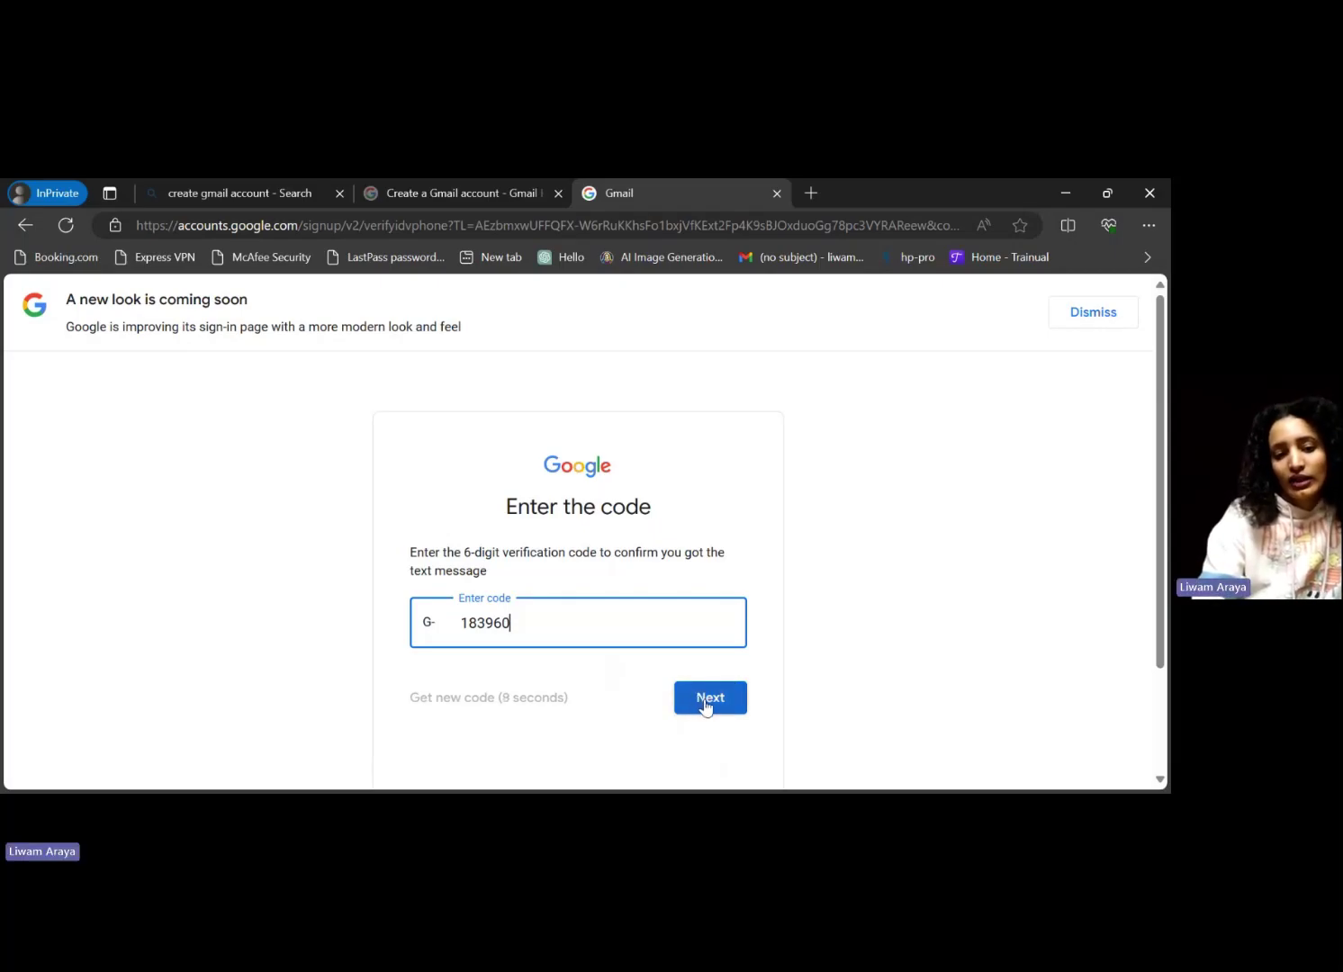
Submit the verification code and skip the recovery email page.
click(712, 704)
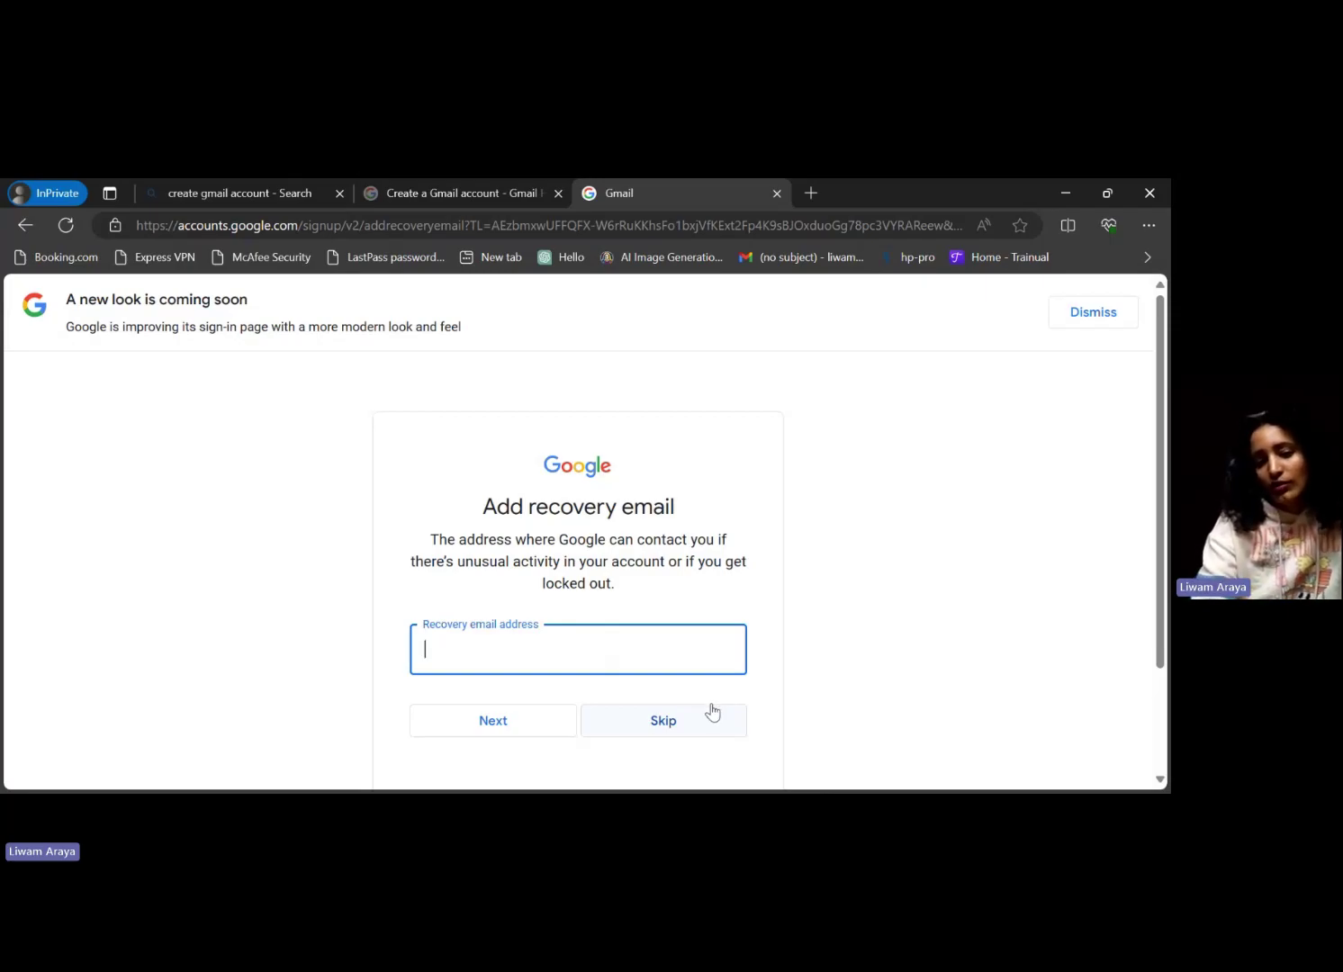
click(679, 720)
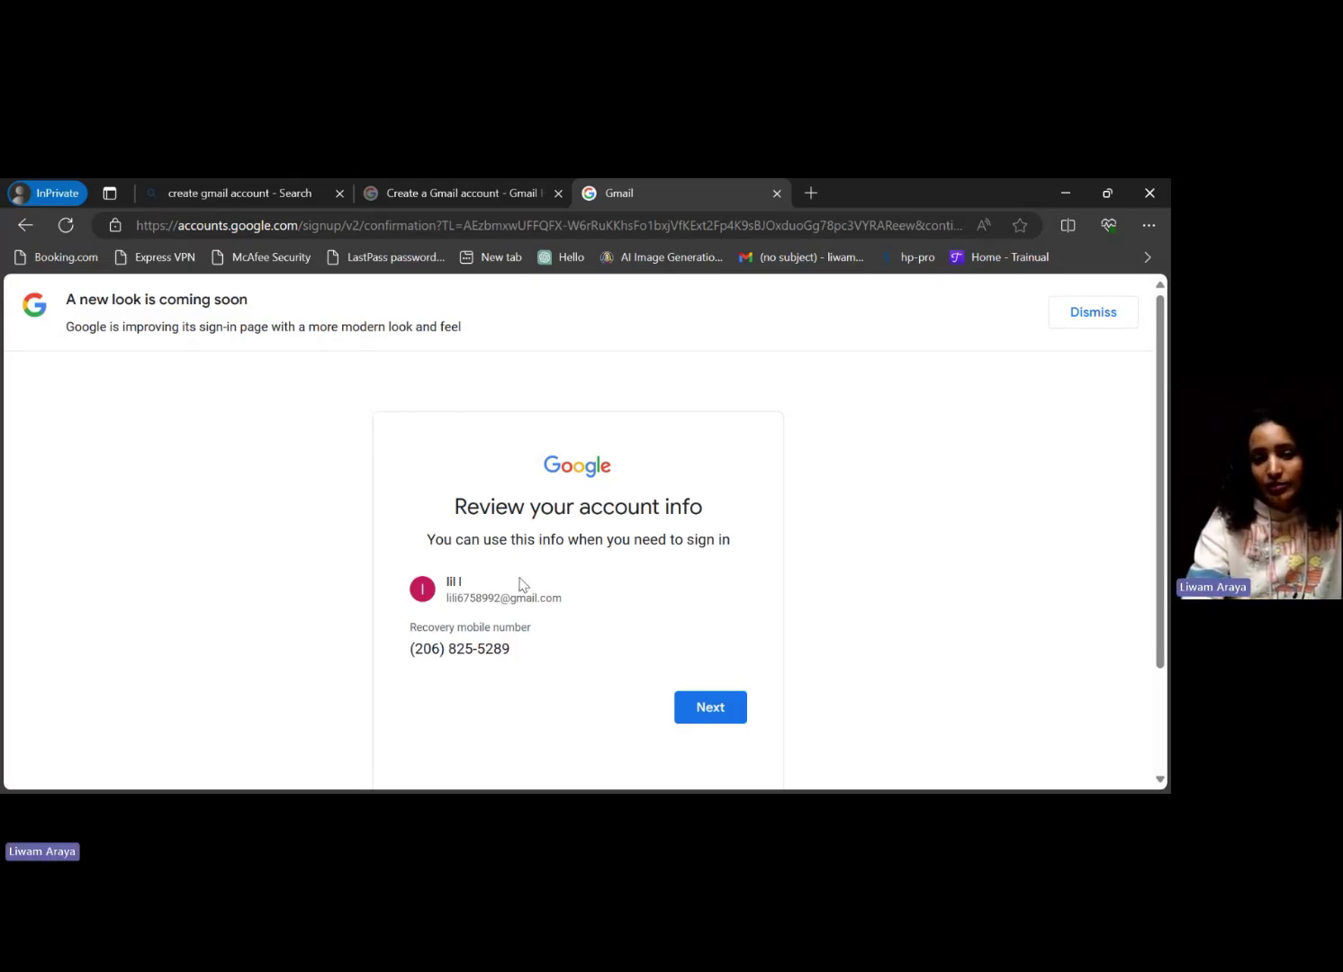
Check the new Gmail address and recovery phone number on the review page, then continue.
drag(573, 605, 445, 611)
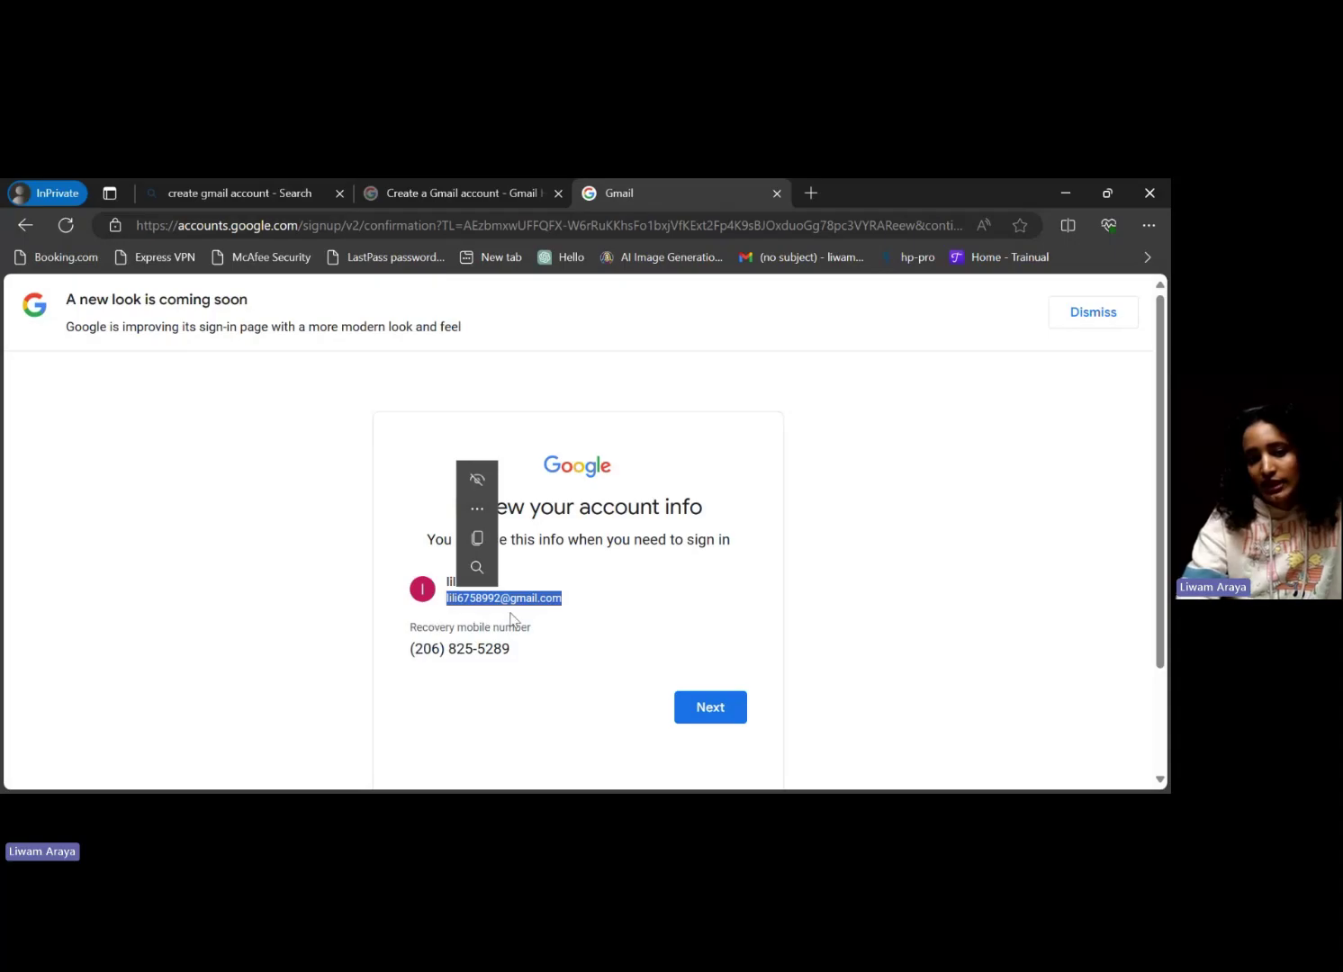
click(452, 683)
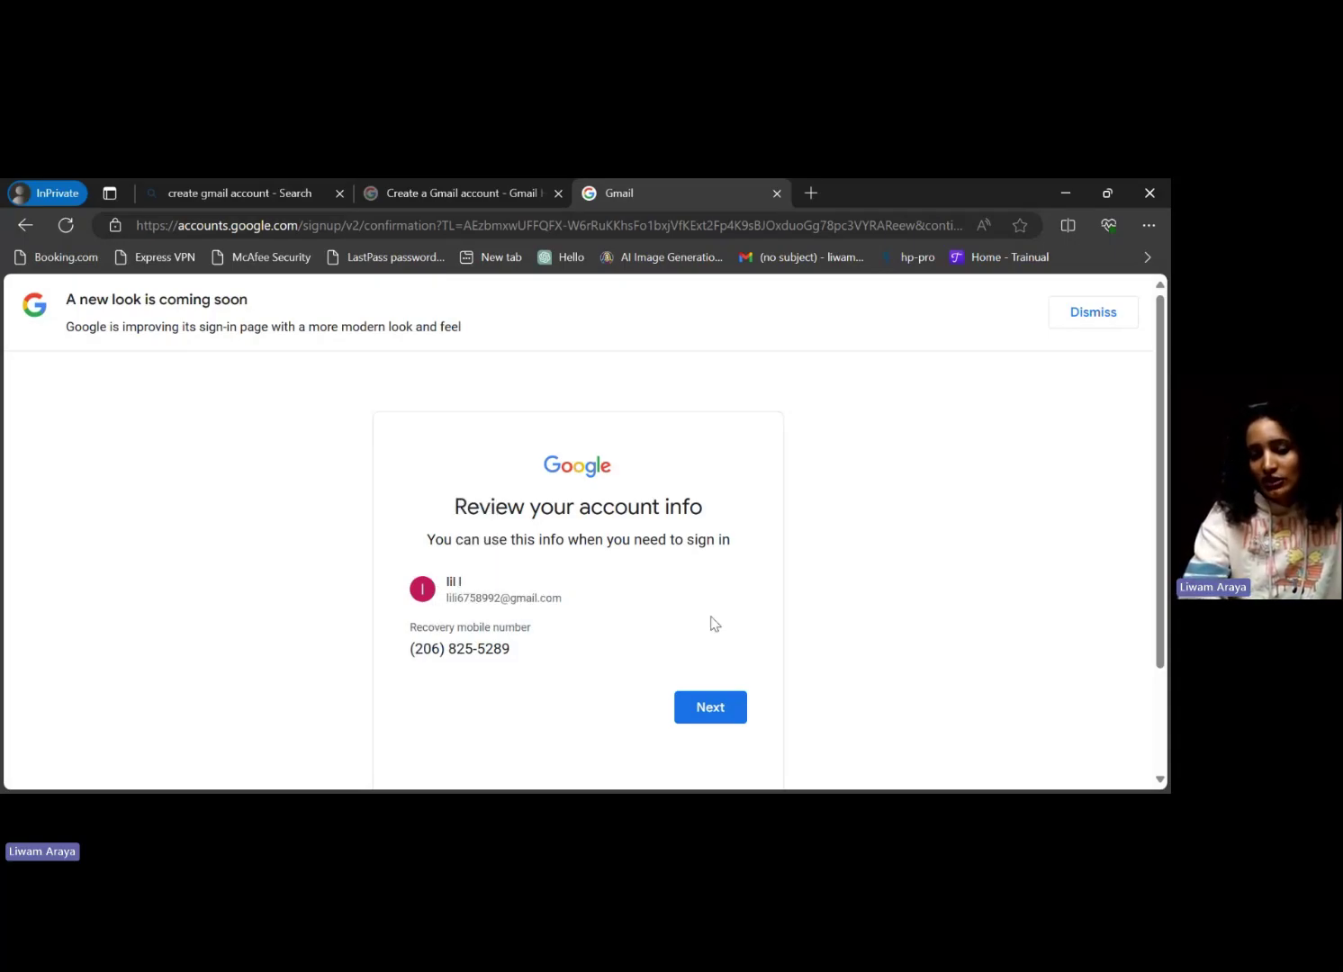
drag(527, 662, 394, 660)
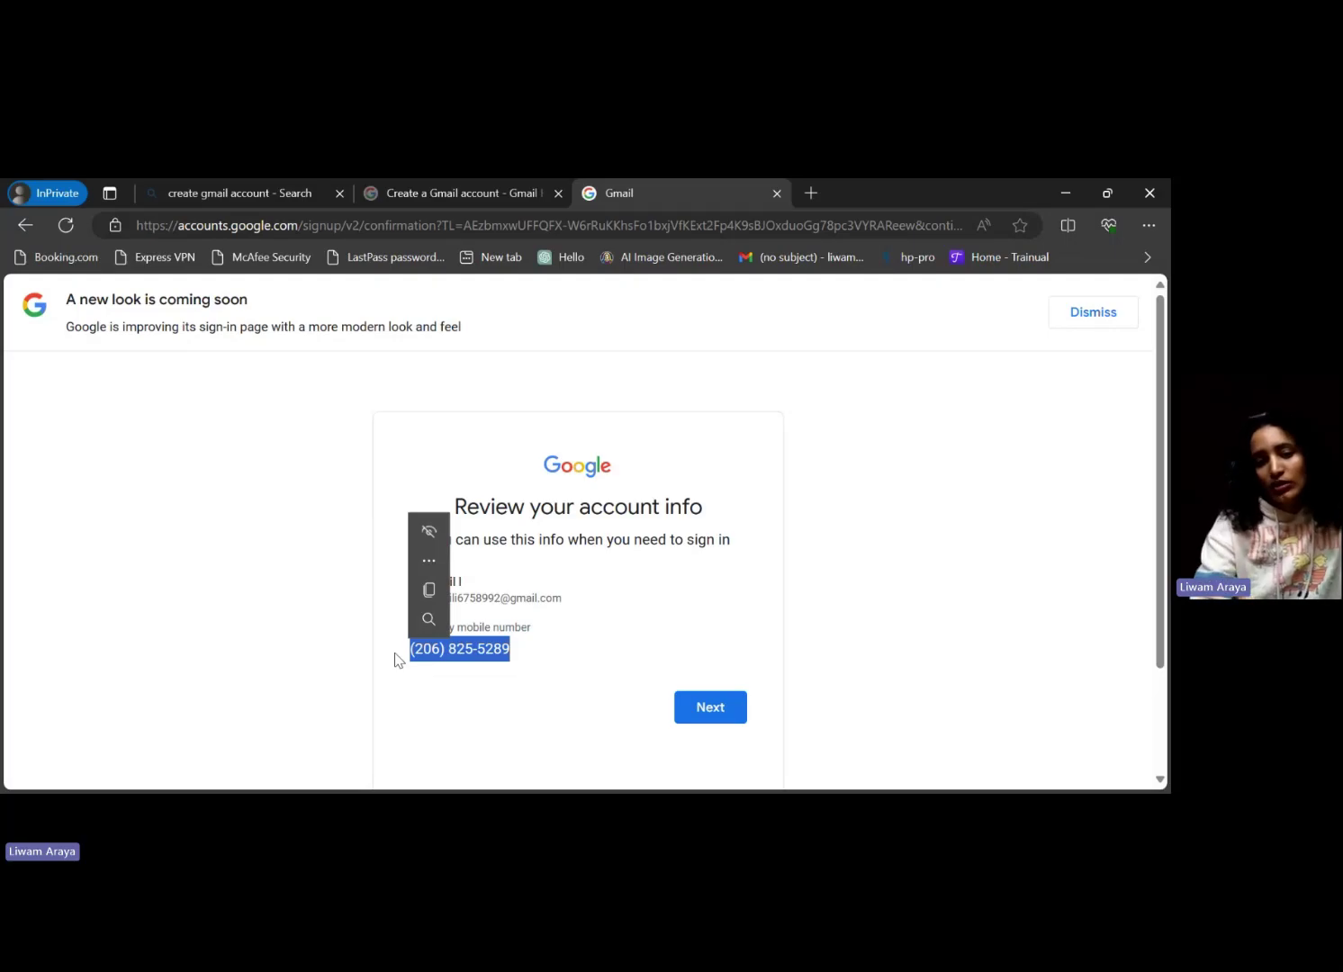
click(777, 671)
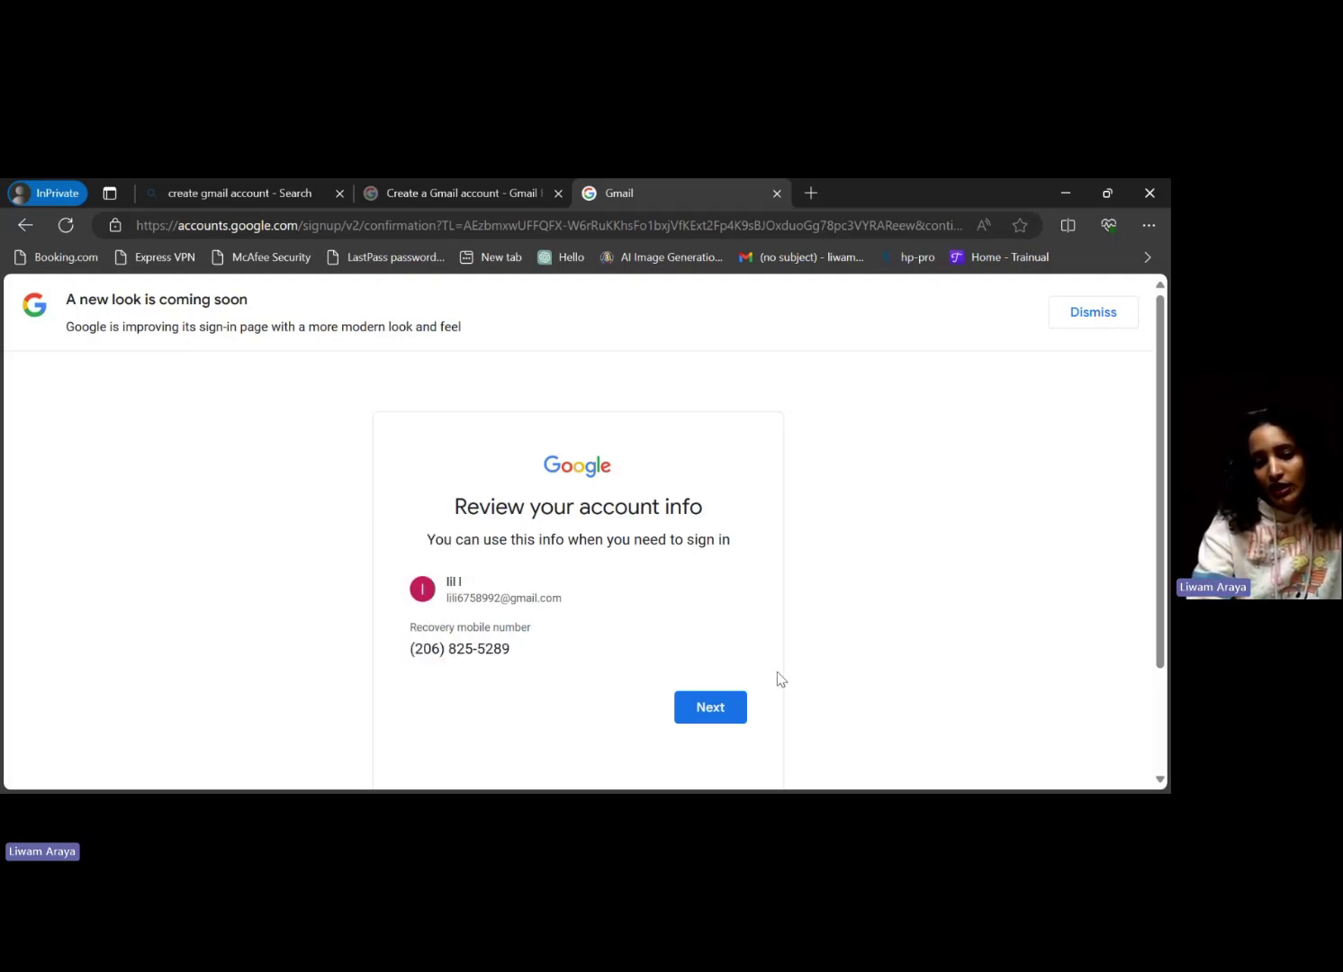
click(711, 708)
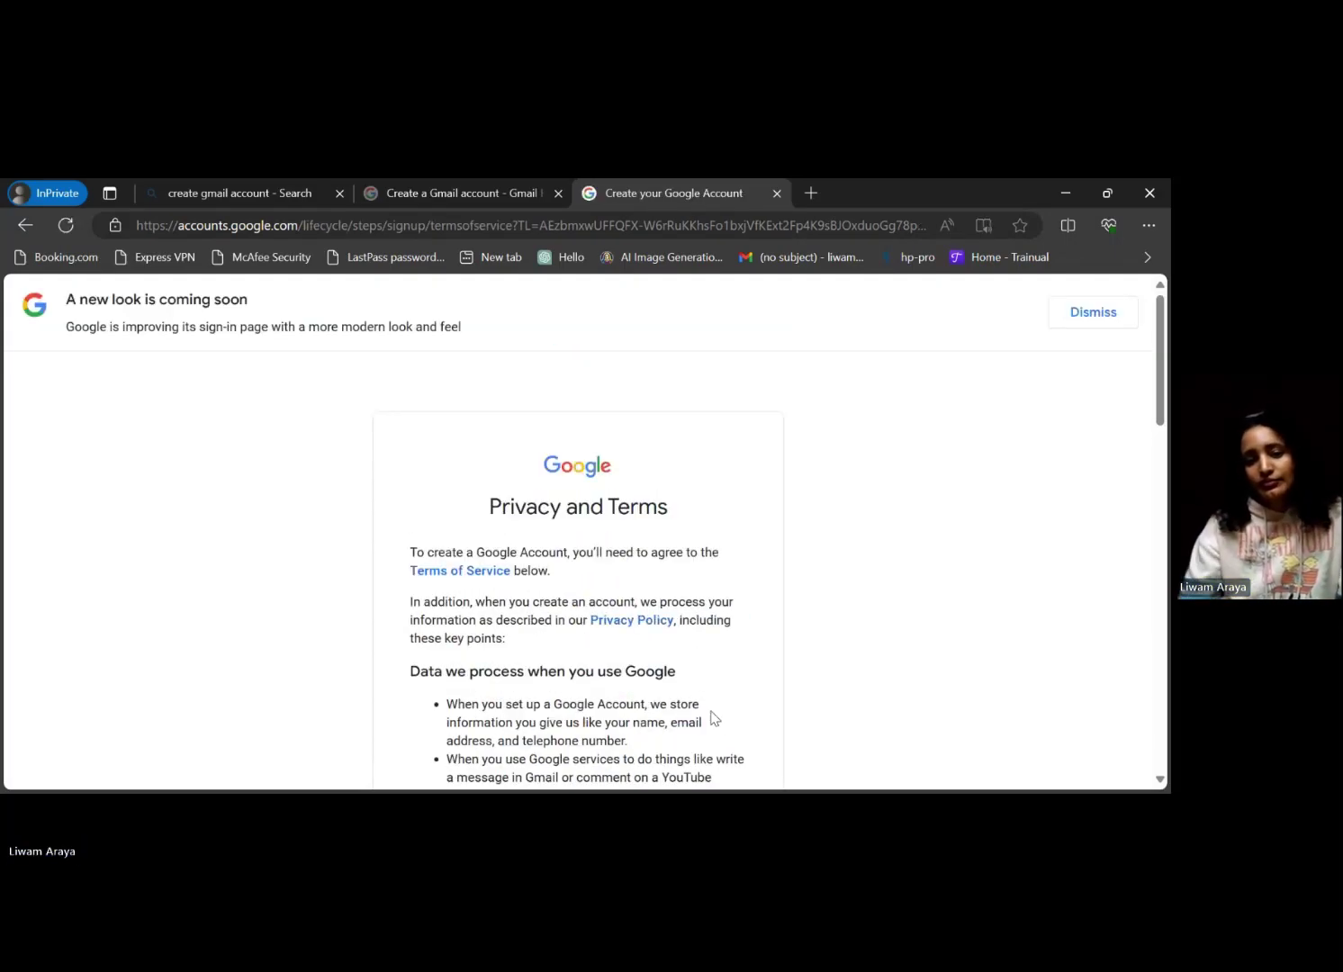
Scroll through Privacy and Terms, agree, and confirm the personalization settings.
scroll(655, 549, down, 5)
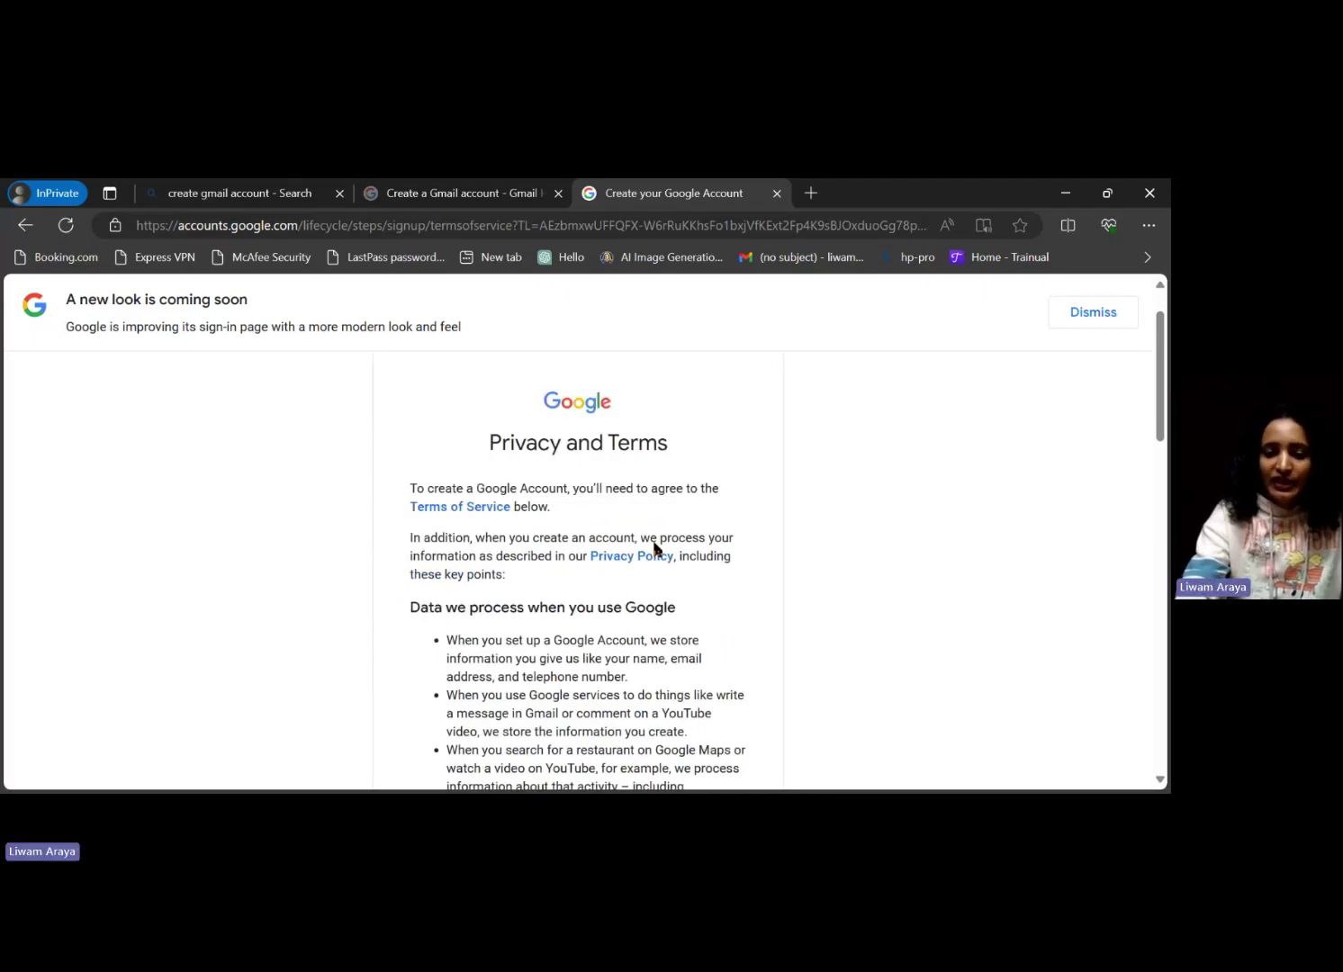
scroll(655, 545, down, 4)
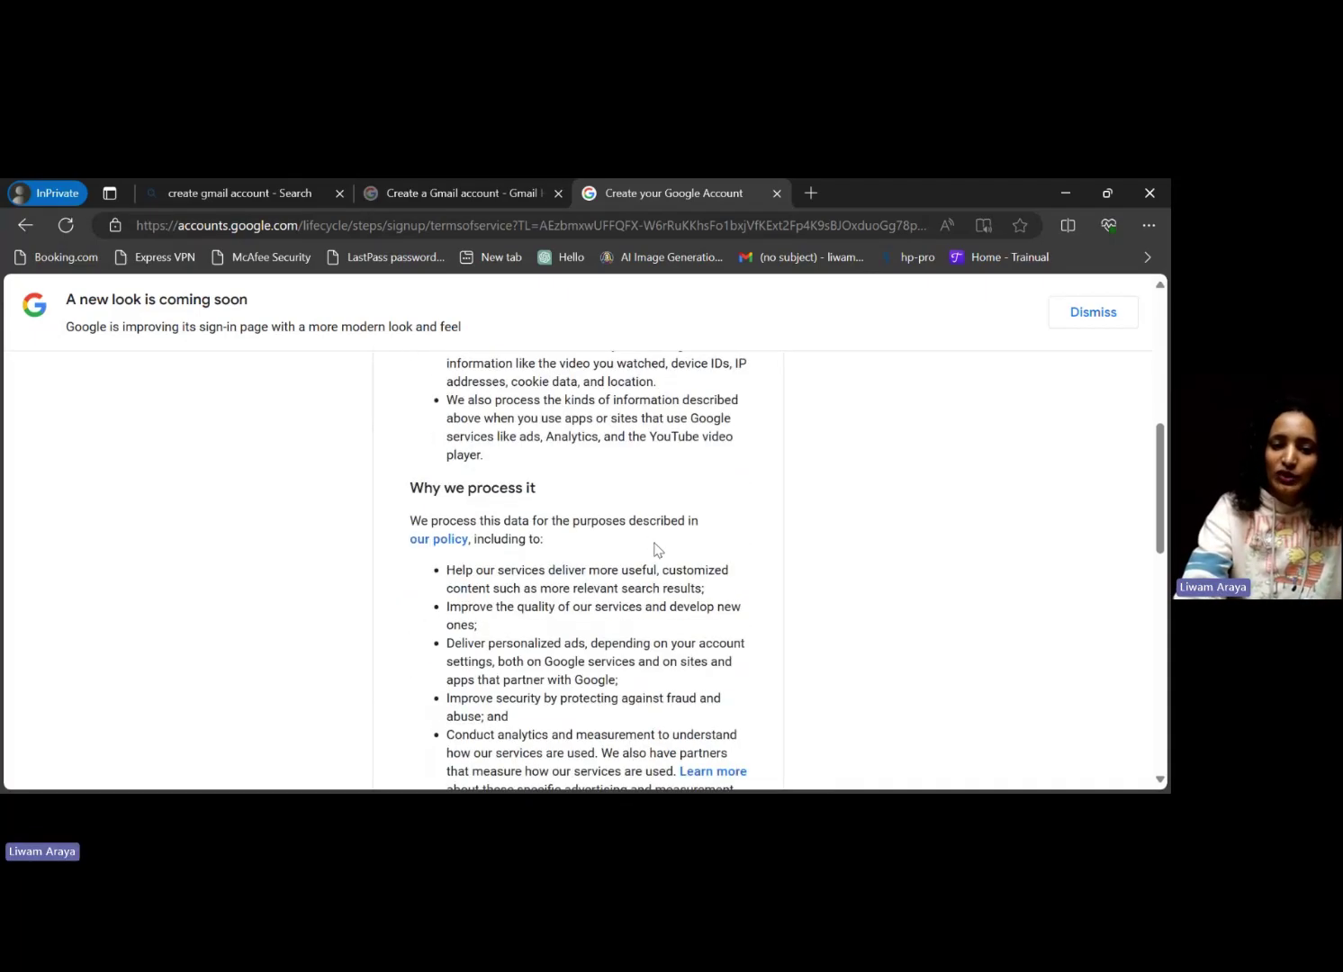
scroll(656, 550, down, 1)
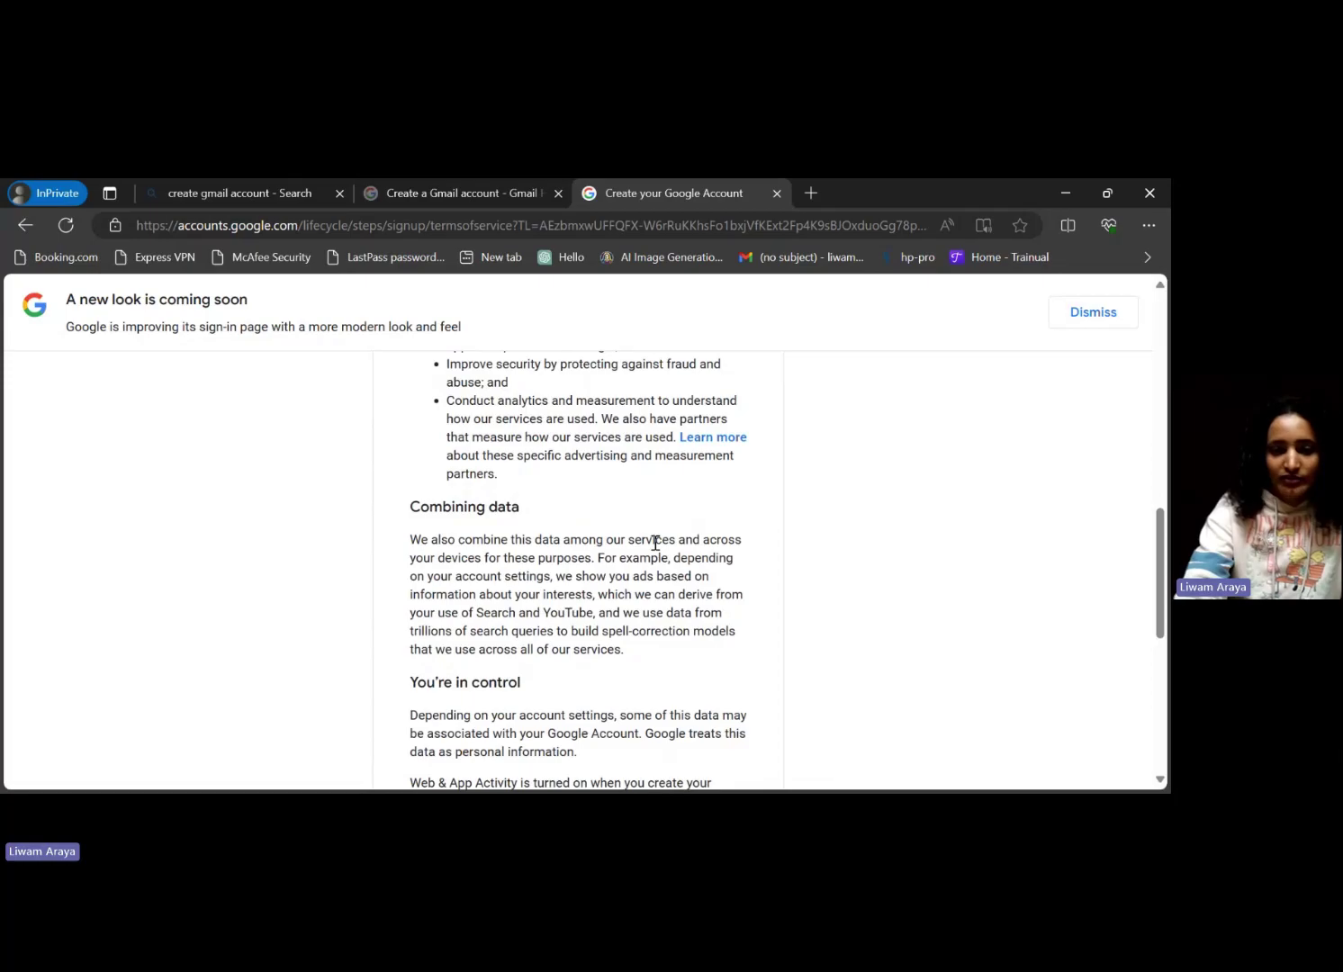
scroll(655, 545, down, 10)
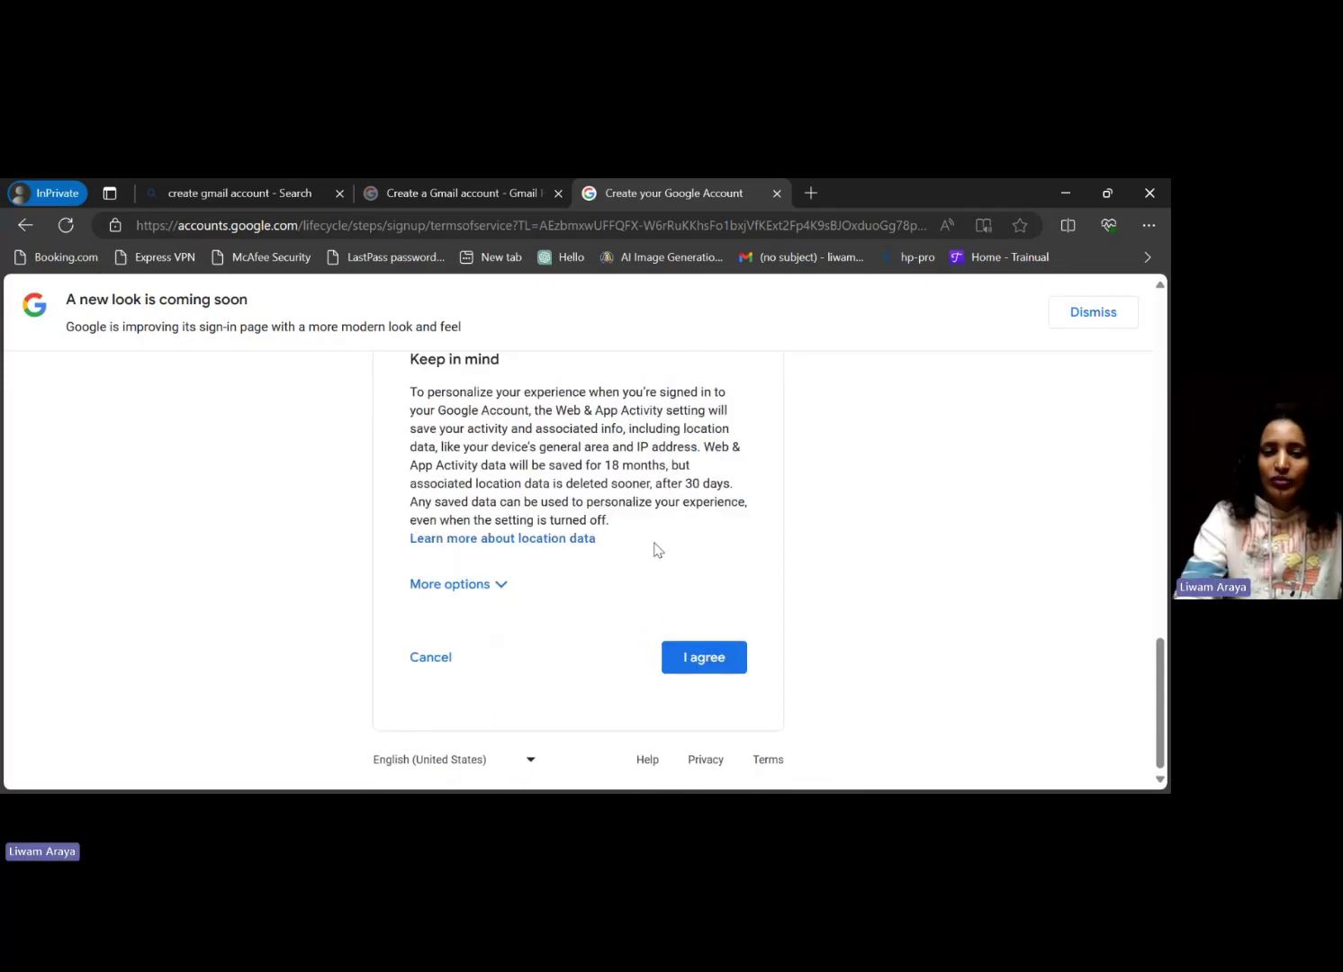
click(704, 658)
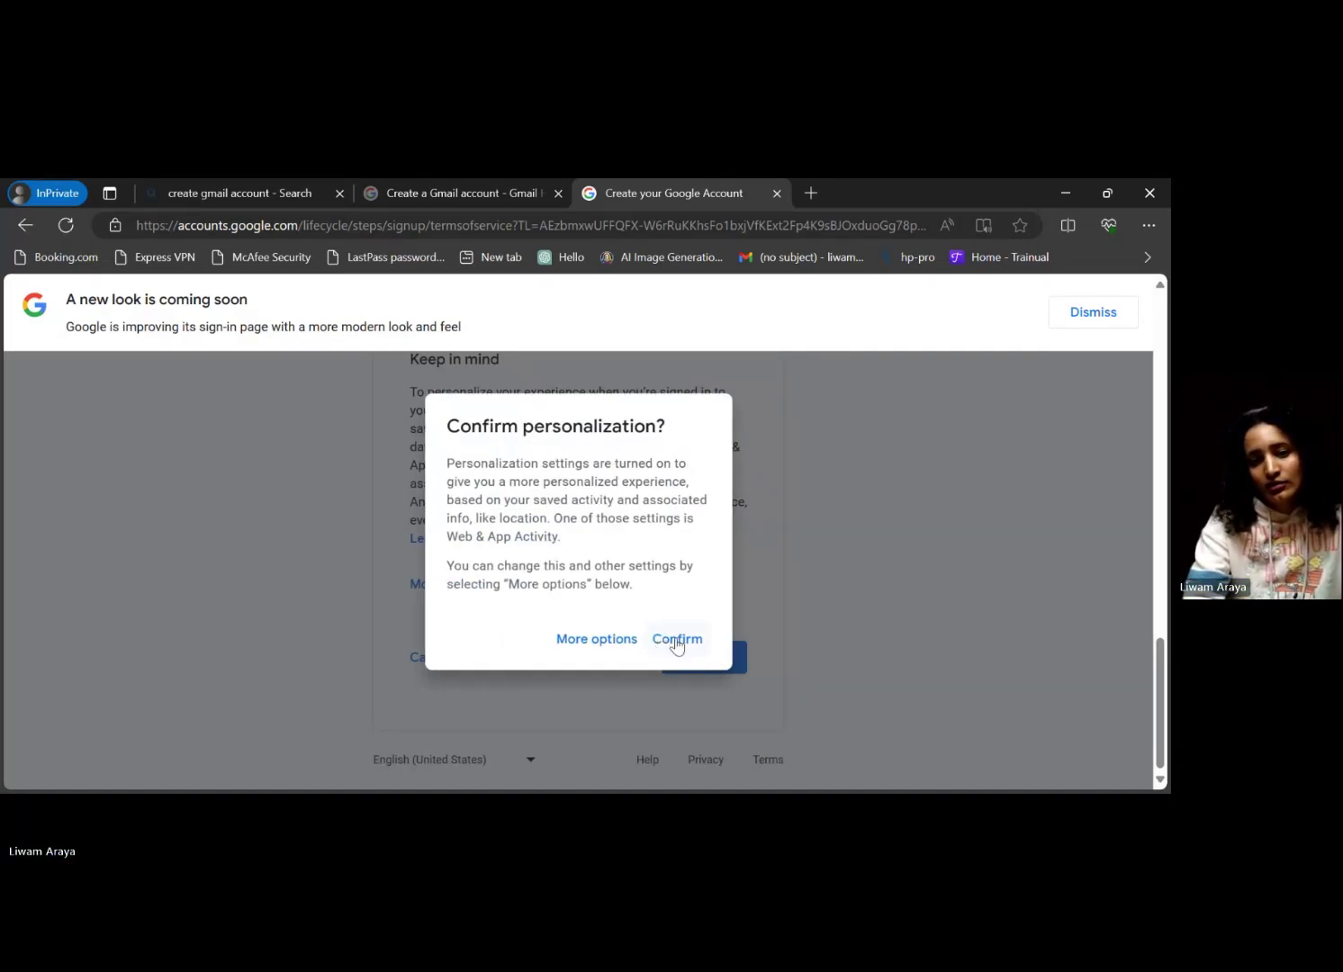
click(681, 642)
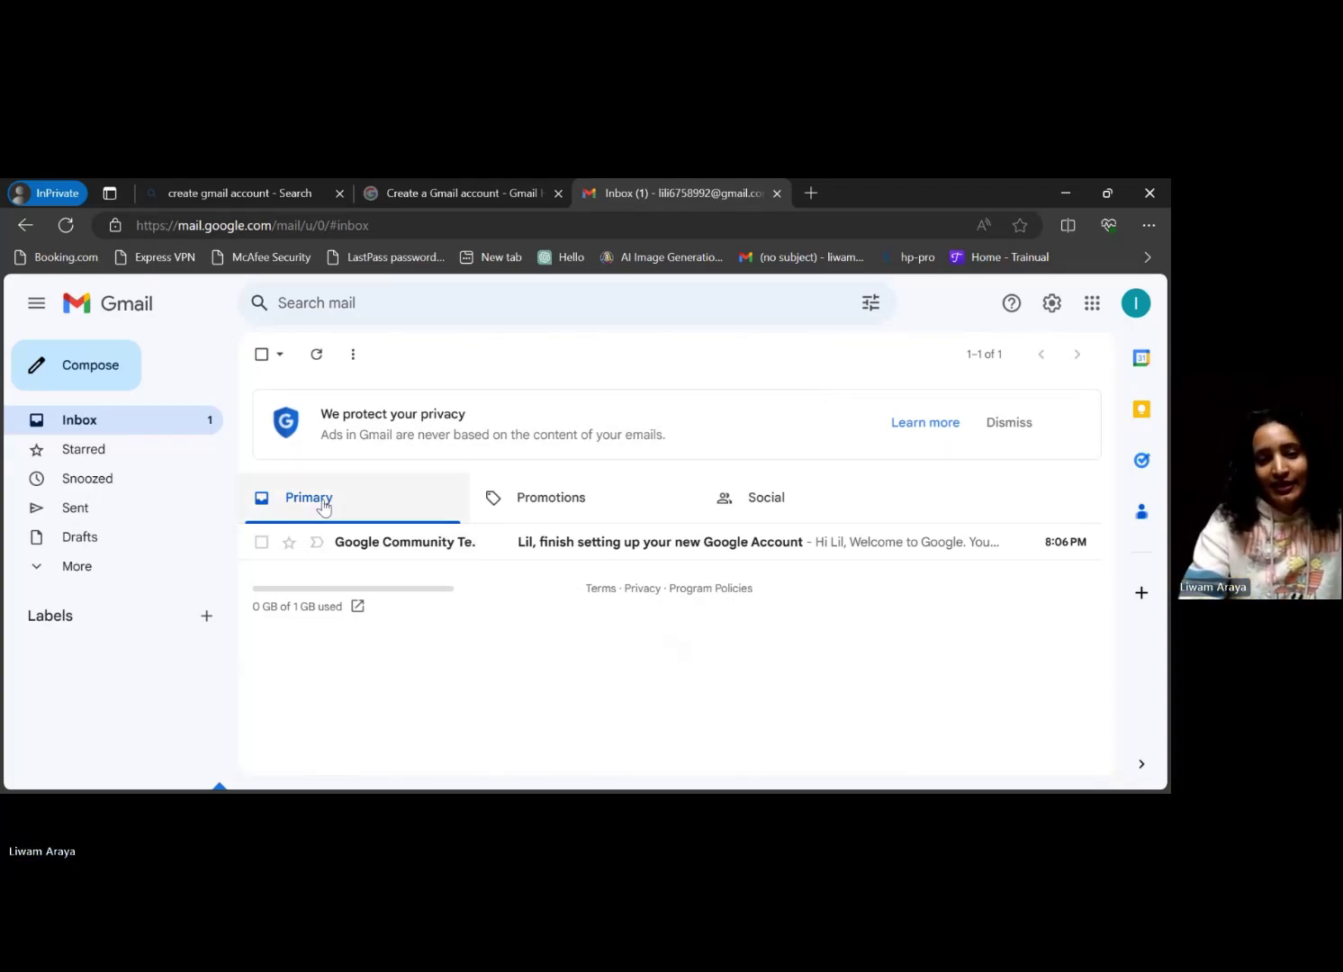
Open the Google Community Team welcome email, read through it, and go back to Inbox.
click(533, 554)
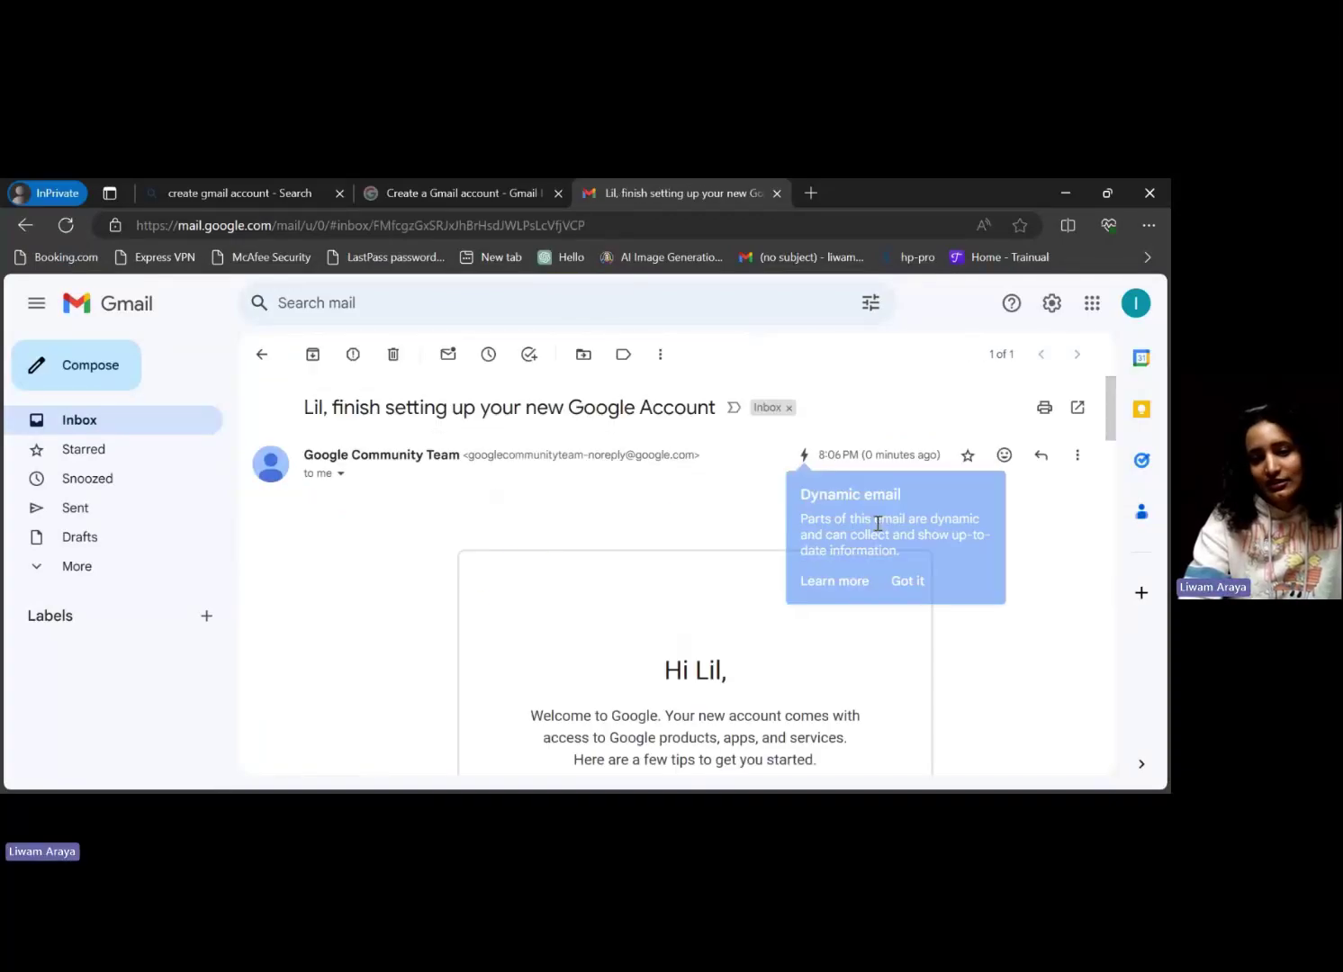
scroll(389, 664, down, 4)
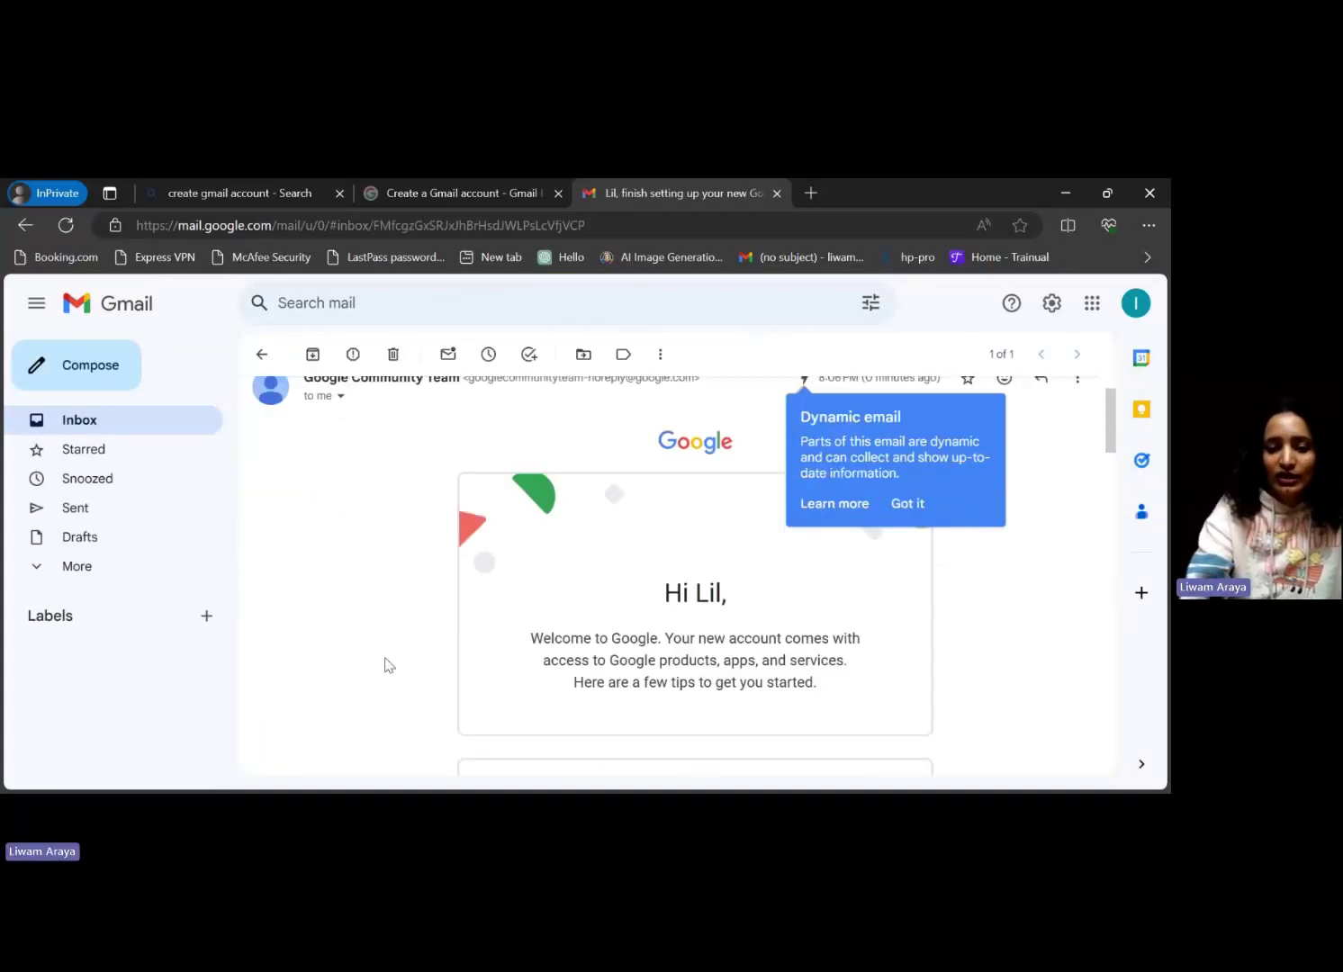
scroll(388, 664, down, 4)
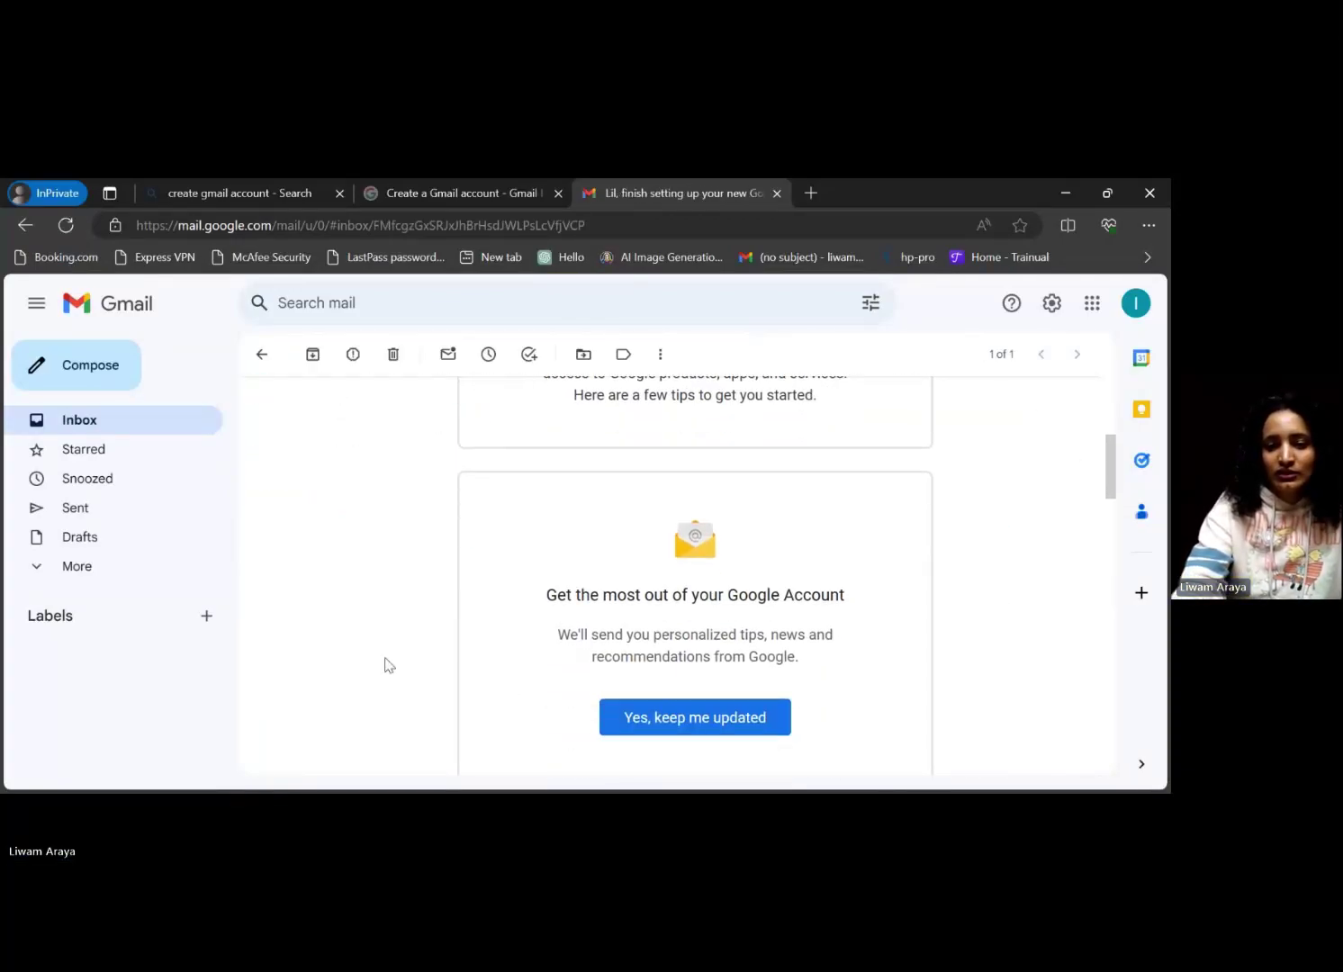
scroll(389, 664, down, 5)
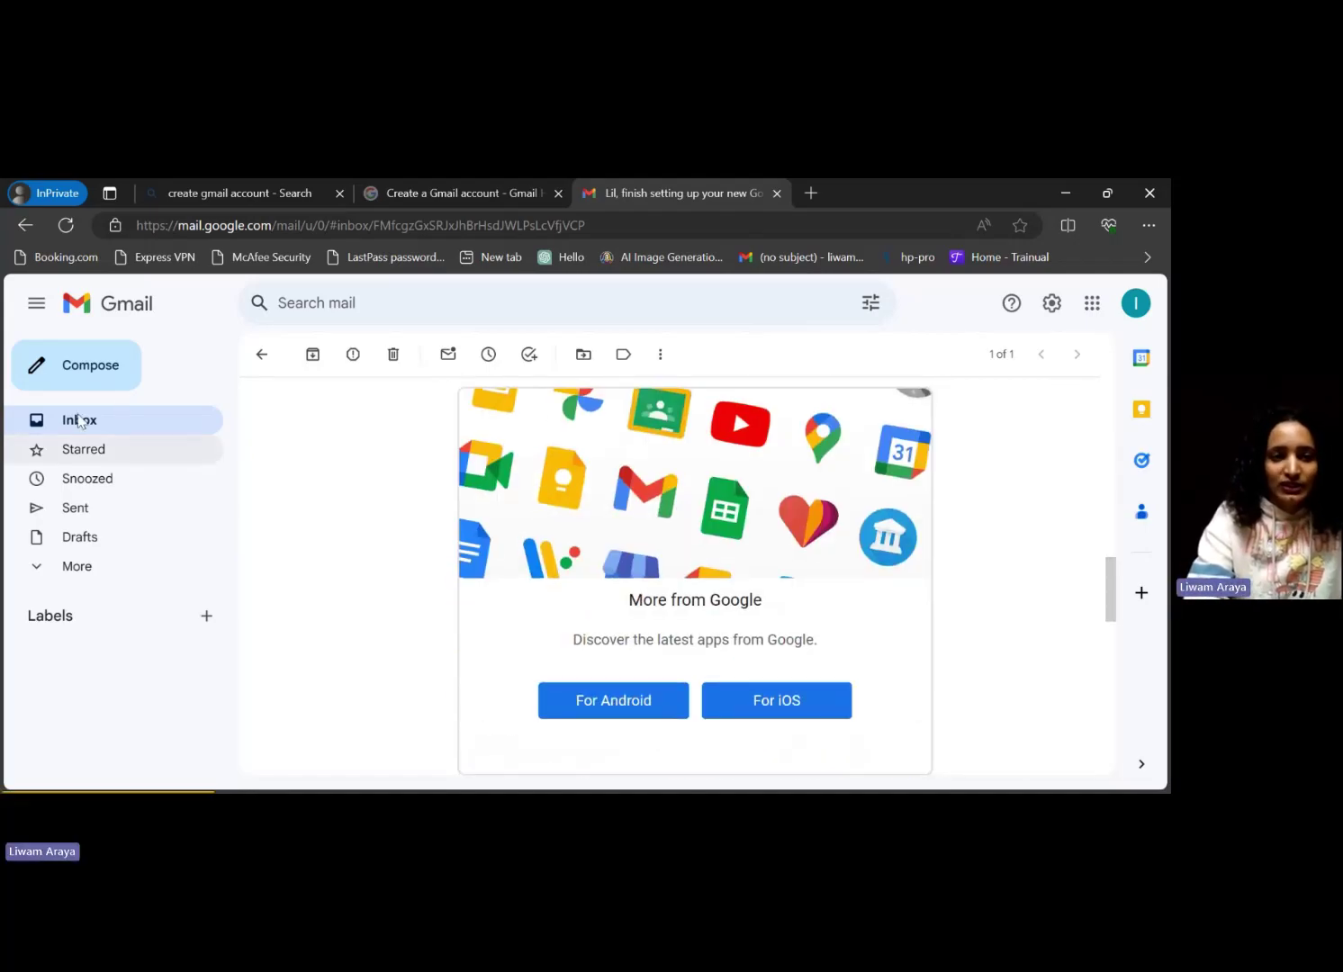
click(123, 419)
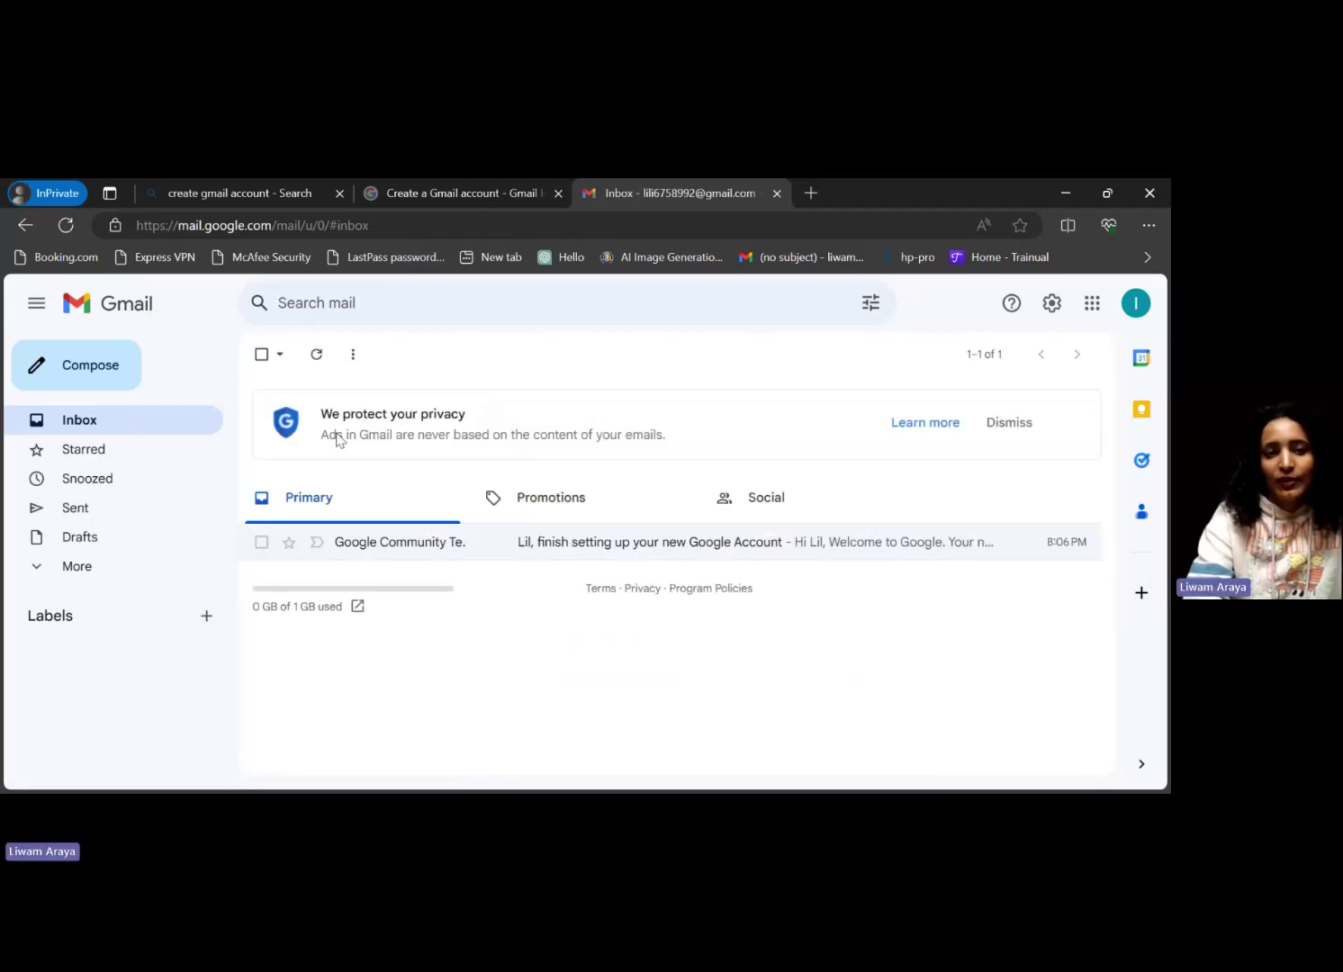
click(1136, 305)
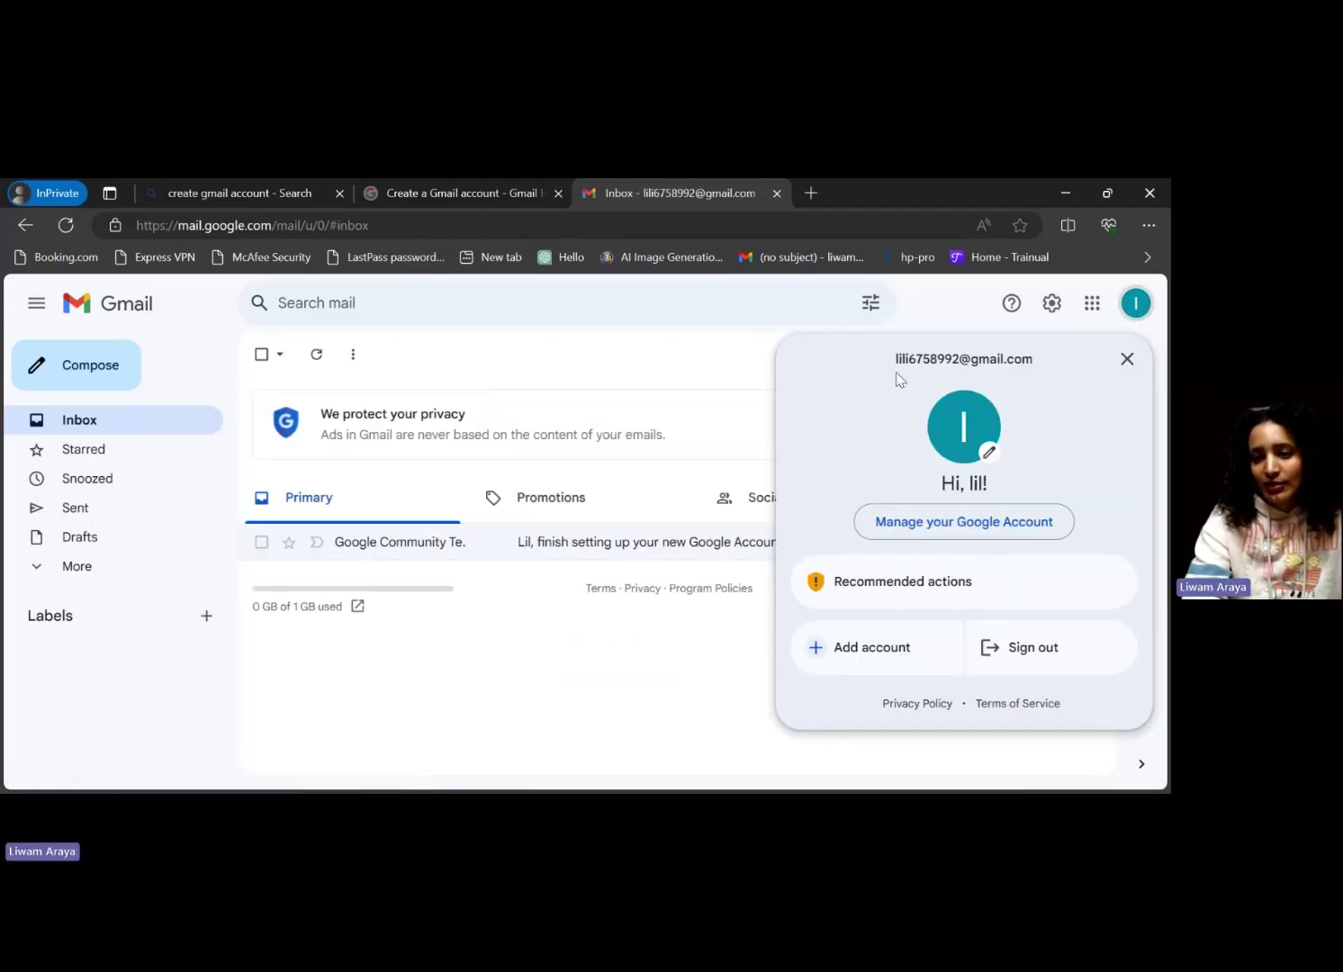
drag(888, 366, 1049, 370)
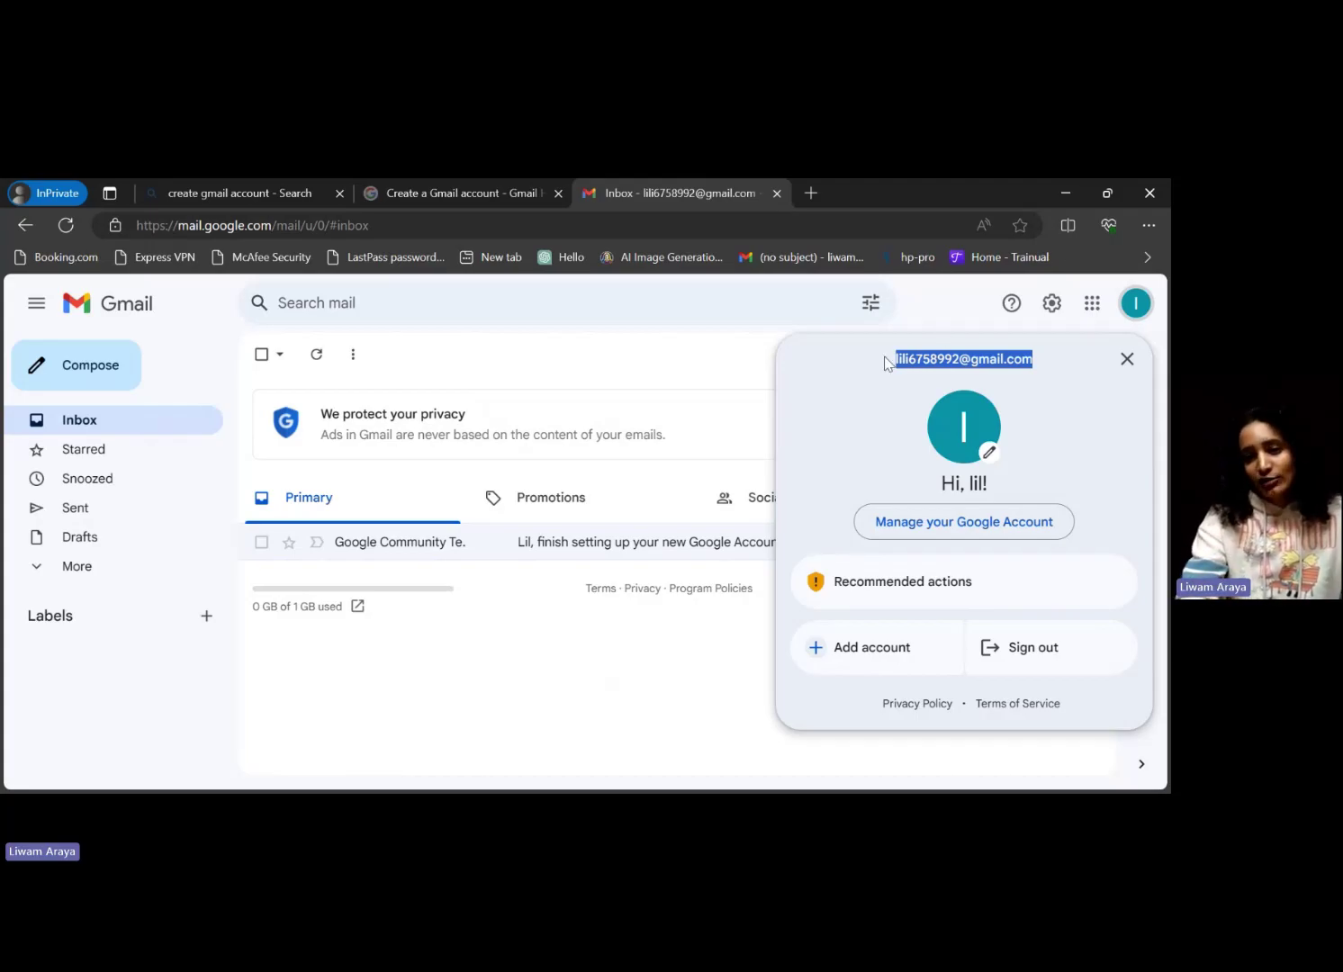
click(100, 421)
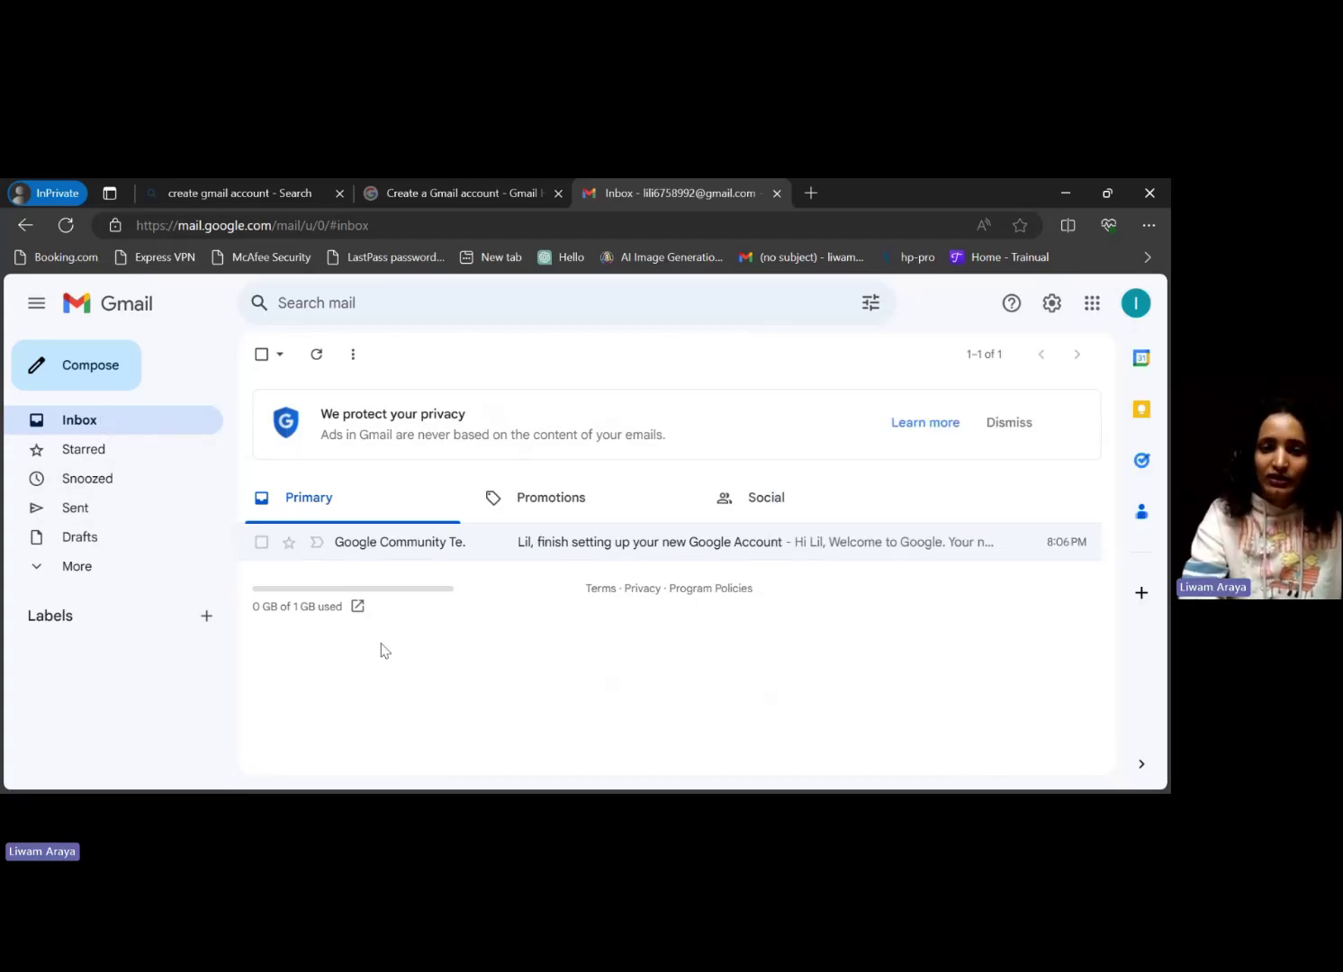